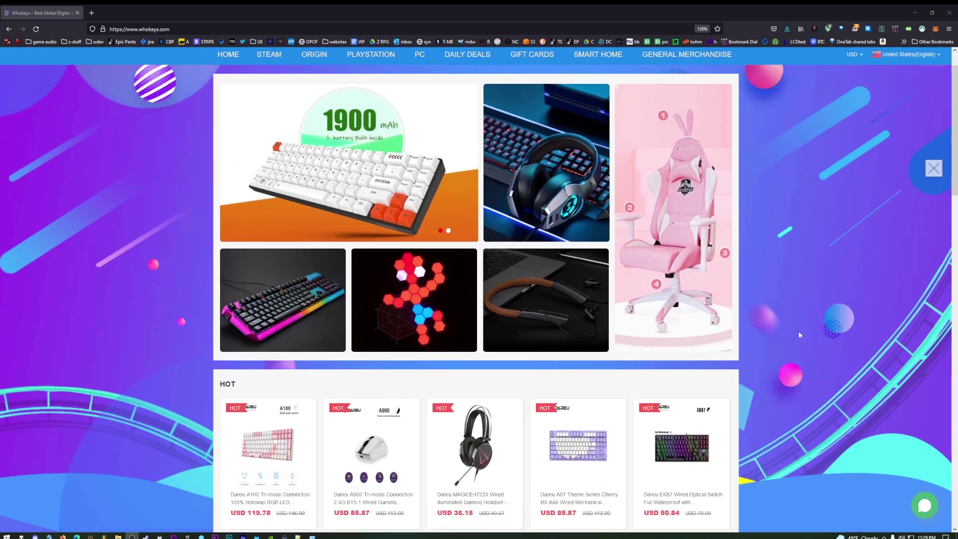
# - Scroll the Whokeys home page to bring the HOT products section into view
pyautogui.middleClick(775, 179)
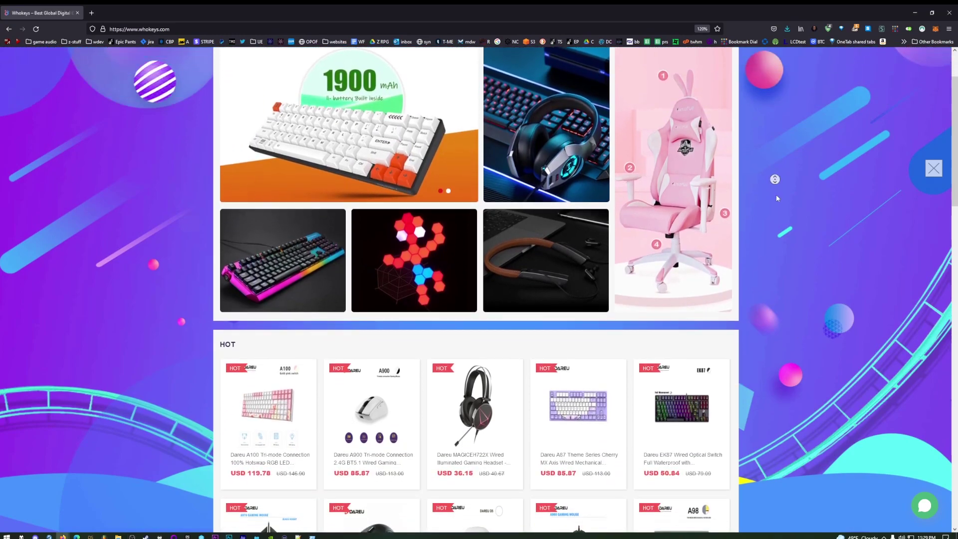
pyautogui.scroll(-2, 784, 264)
pyautogui.scroll(9, 757, 132)
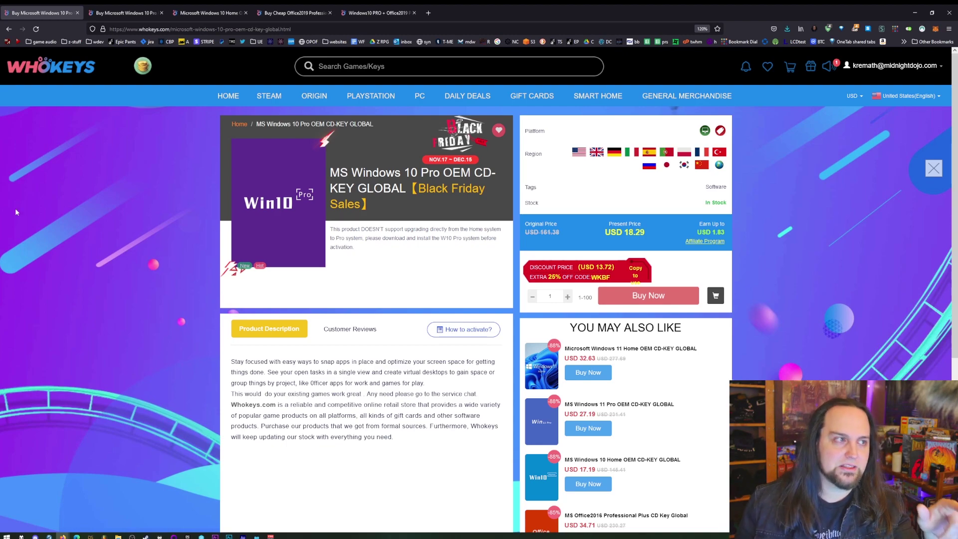
# - Compare the Windows 10 Home, Office 2019 and bundle listings, ending on Windows 10 Pro
pyautogui.click(210, 12)
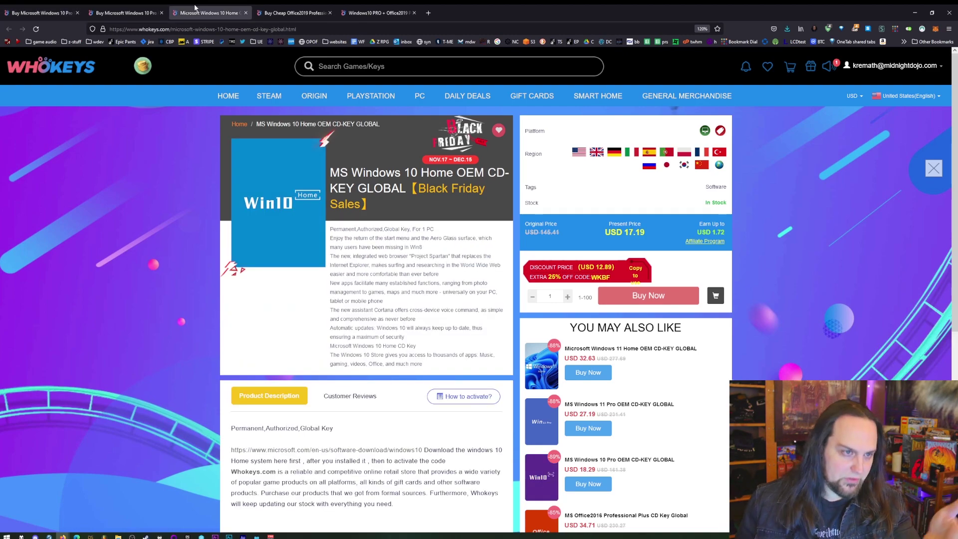
pyautogui.click(122, 8)
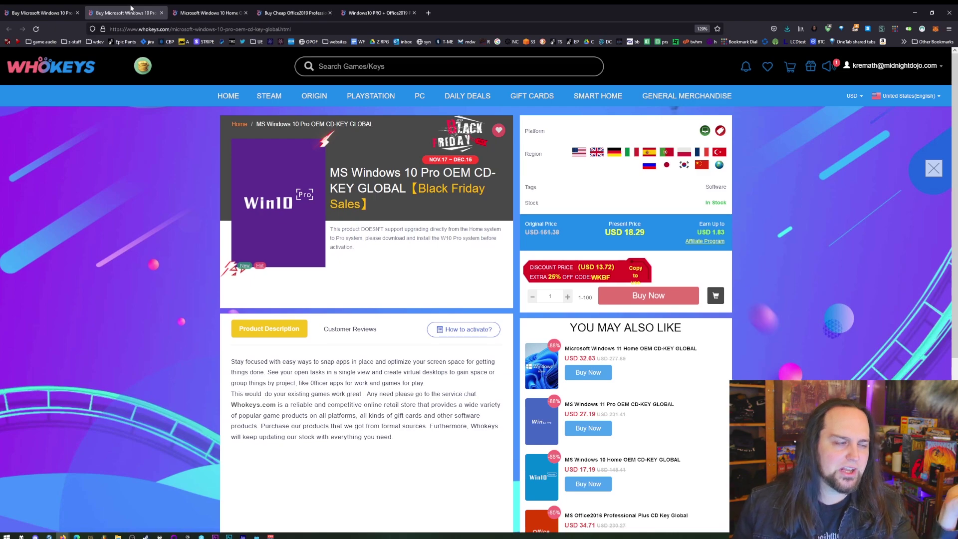
pyautogui.click(294, 12)
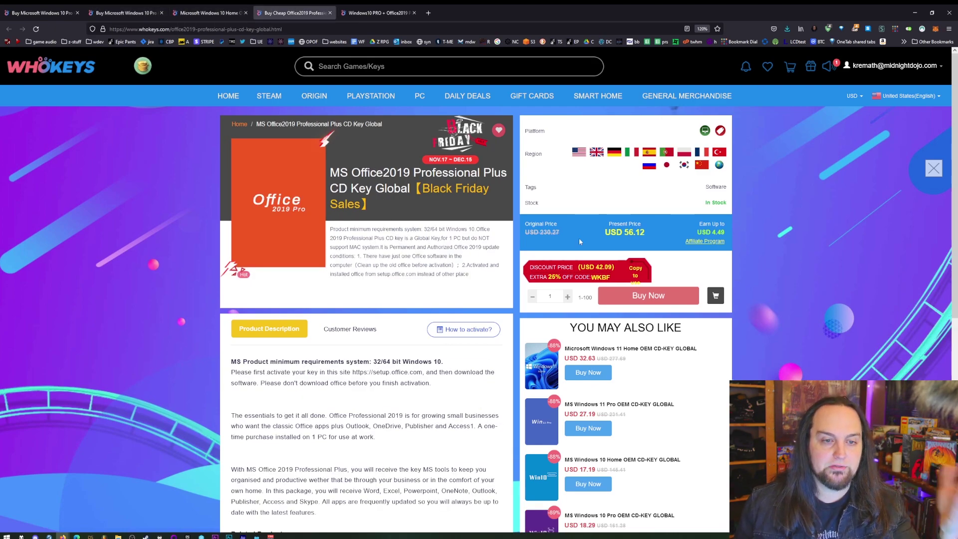
pyautogui.click(377, 13)
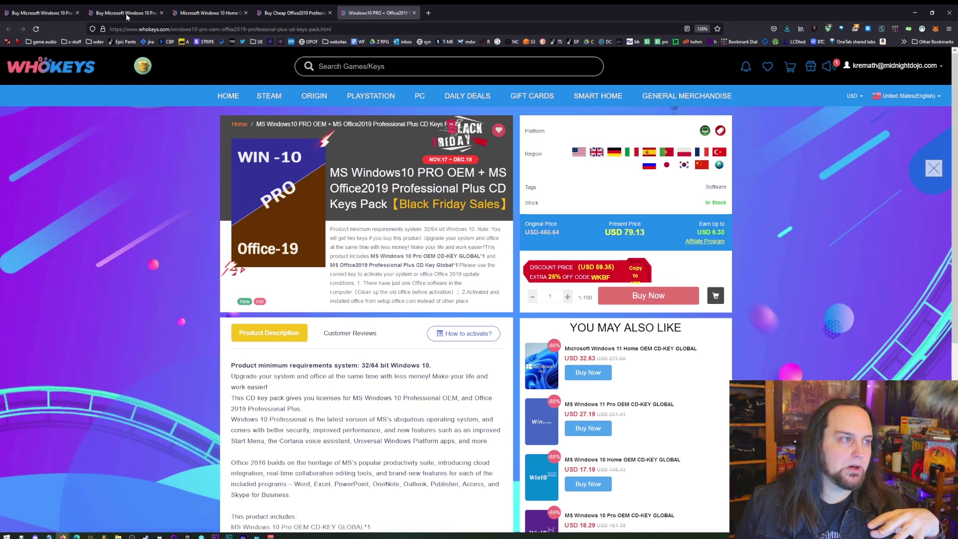
pyautogui.click(59, 7)
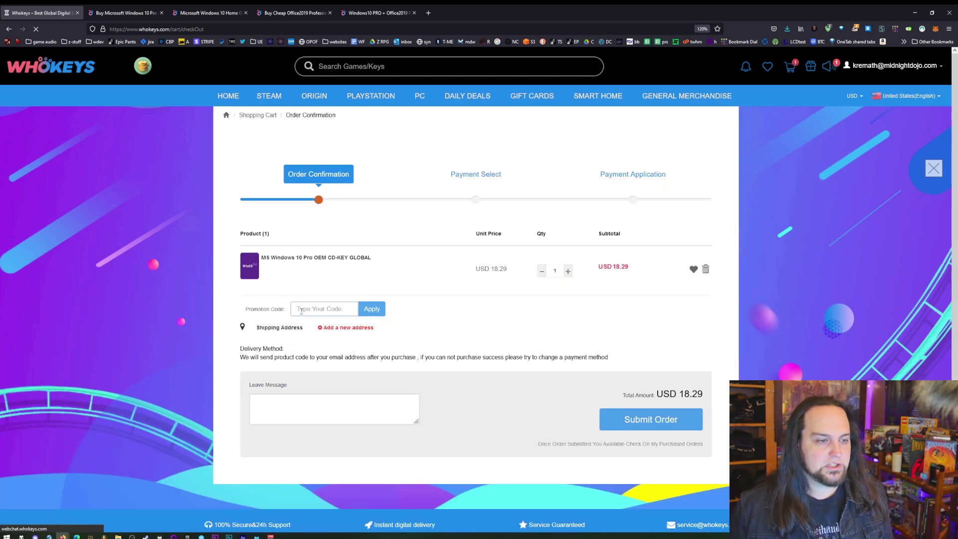
# - Apply promo code TS30 to the order and select the discounted USD 13.72 total
pyautogui.click(307, 309)
pyautogui.write('TS')
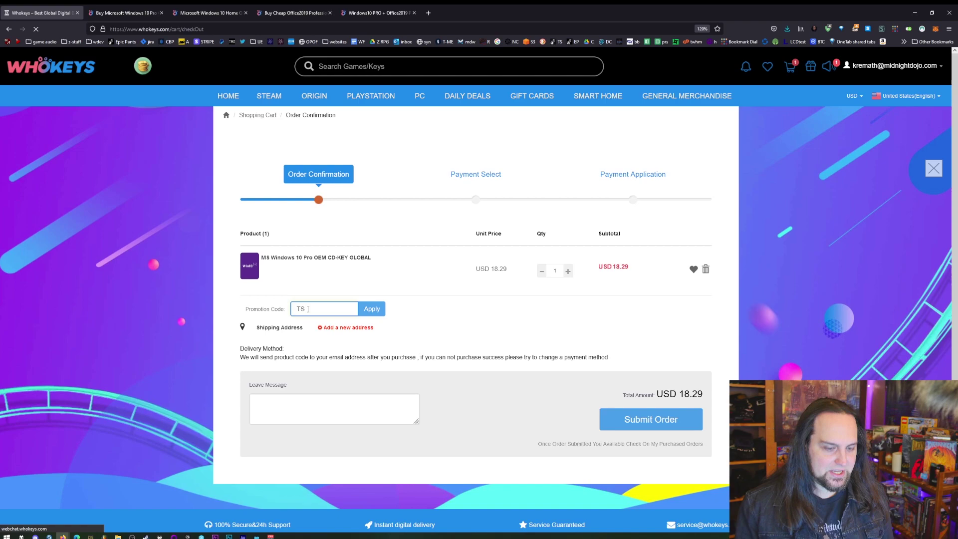
pyautogui.write('30')
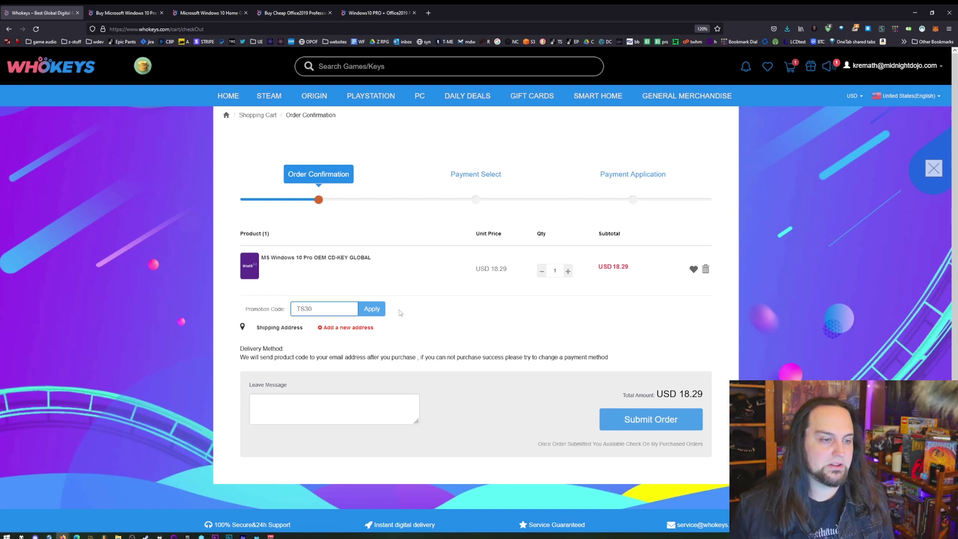
pyautogui.click(372, 309)
pyautogui.moveTo(671, 385); pyautogui.dragTo(707, 402)
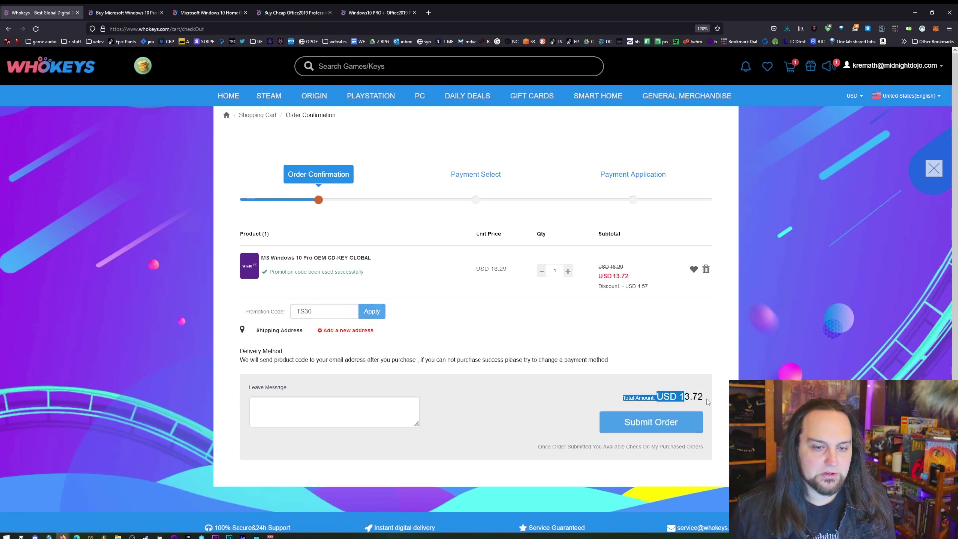
# - Switch to the Office 2019 checkout and browse down the store's front page
pyautogui.click(658, 355)
pyautogui.click(294, 13)
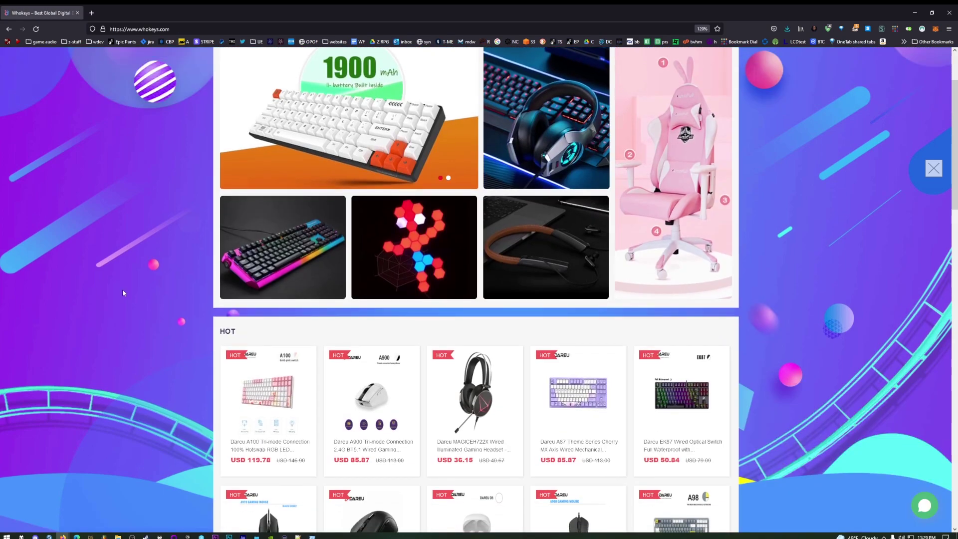
pyautogui.middleClick(105, 265)
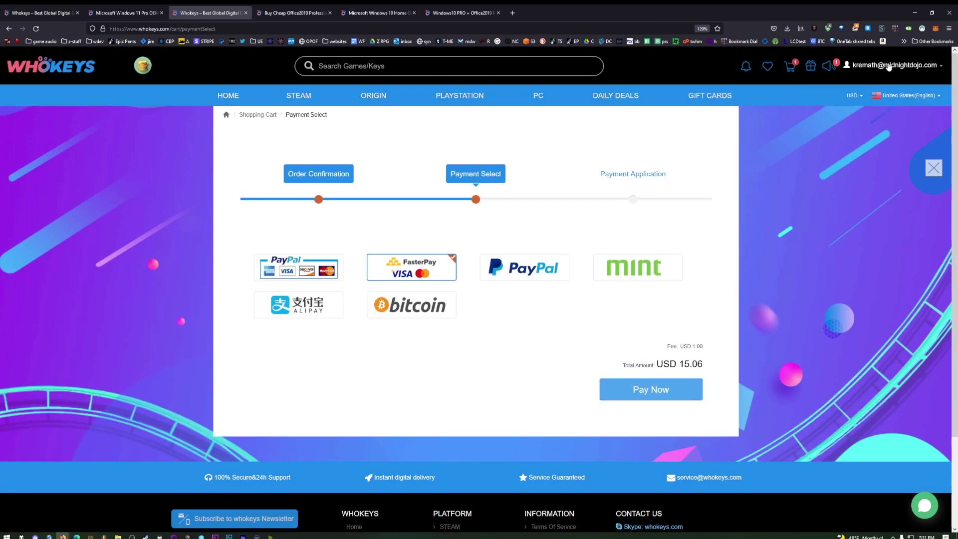
# - Reveal and select the Windows 10 Pro key from User Center's purchased orders
pyautogui.moveTo(889, 67)
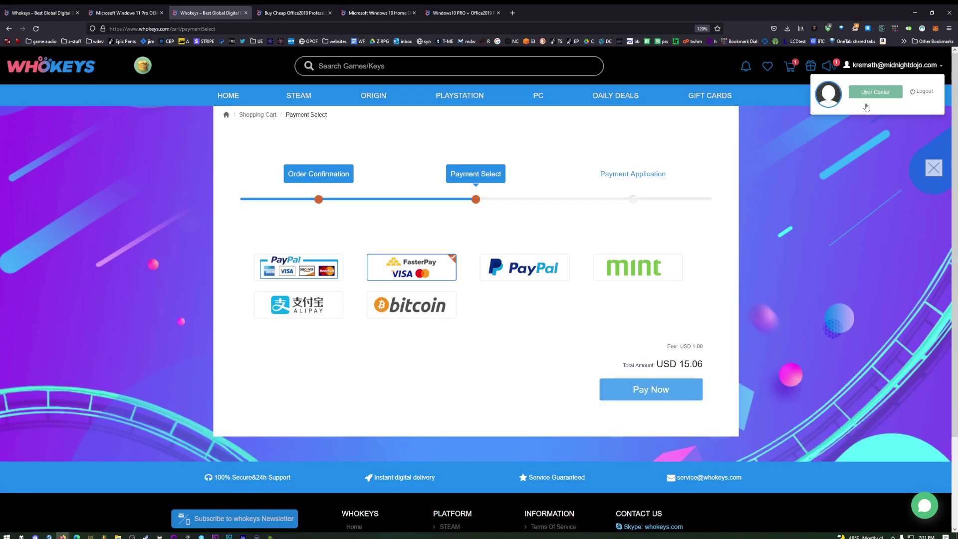
pyautogui.click(874, 96)
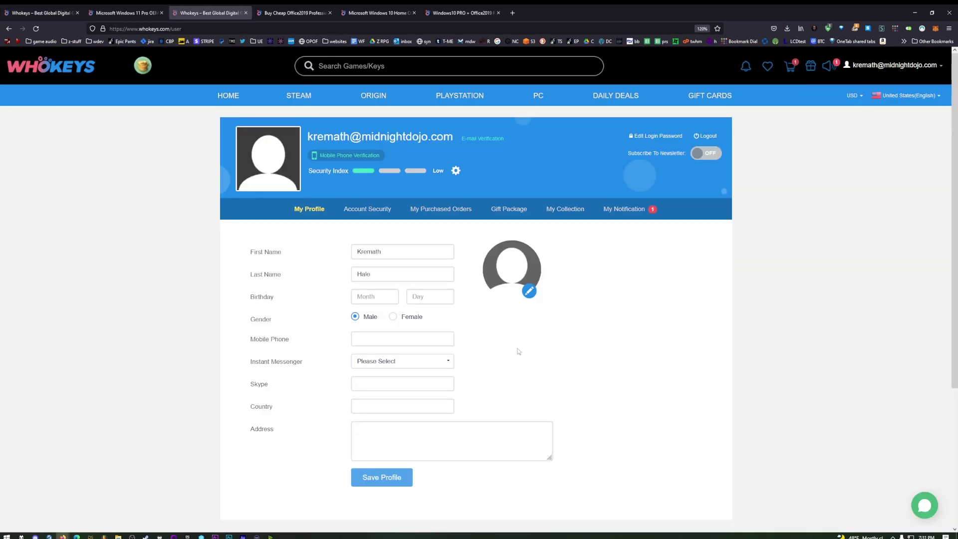
pyautogui.click(457, 209)
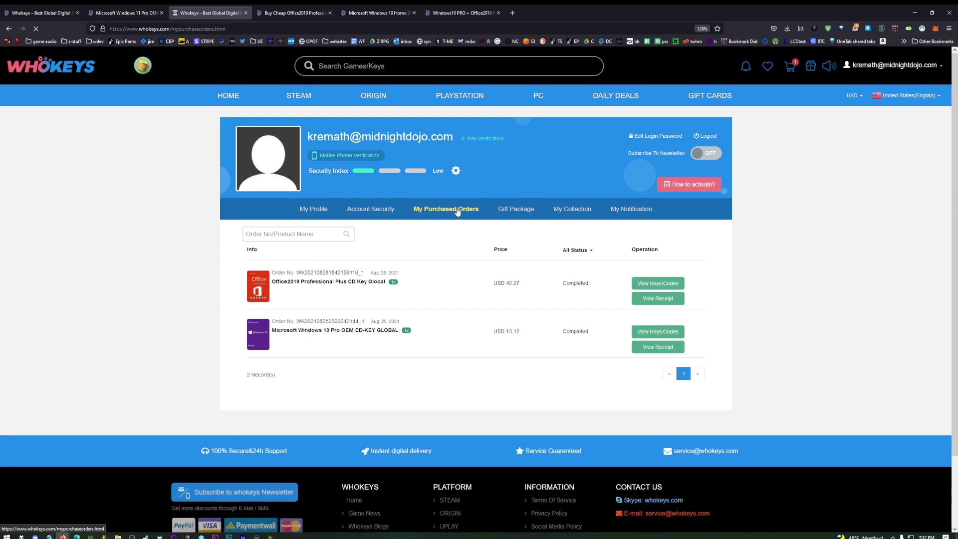
pyautogui.scroll(-2, 549, 240)
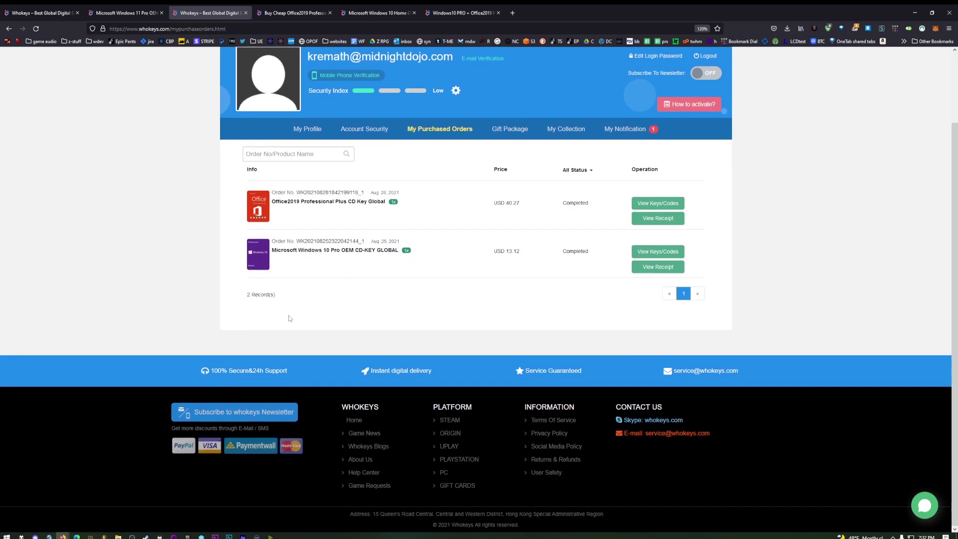
pyautogui.click(651, 256)
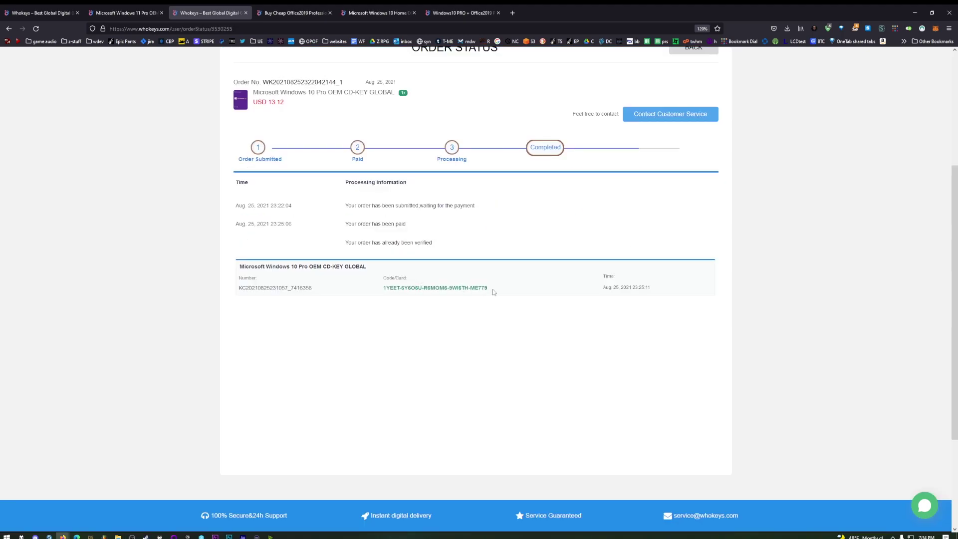
pyautogui.moveTo(490, 289); pyautogui.dragTo(386, 290)
pyautogui.press('super')
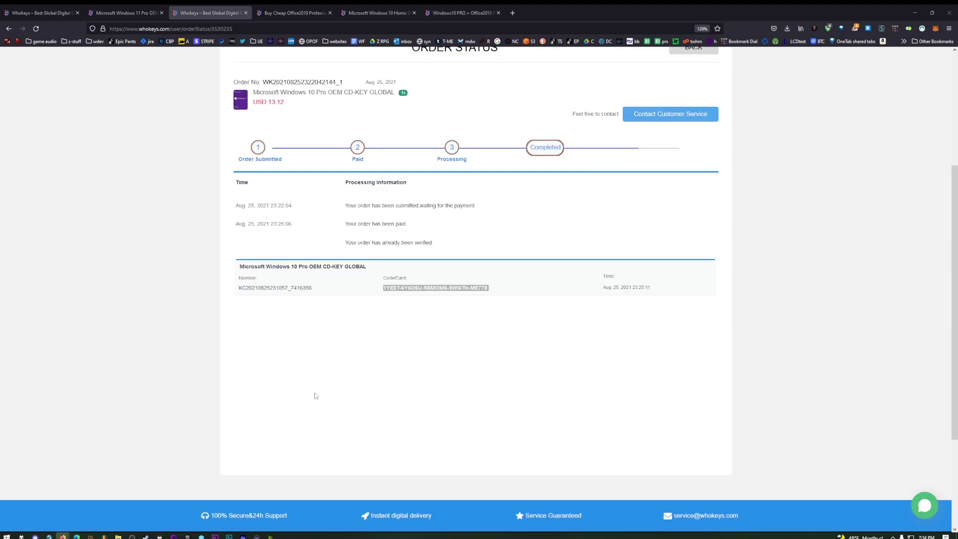
# - In Activation settings, paste the purchased key into Change product key, then cancel
pyautogui.write('activation settings')
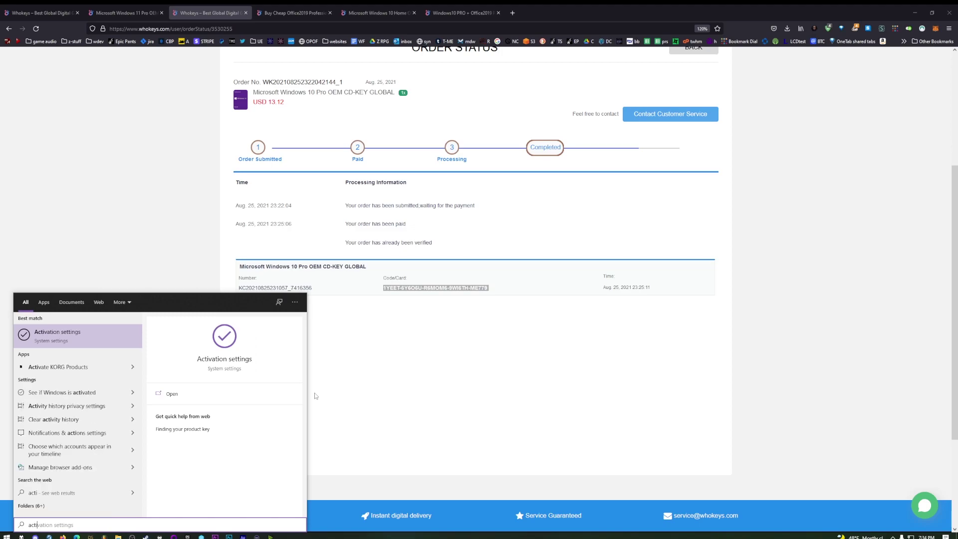
pyautogui.click(28, 345)
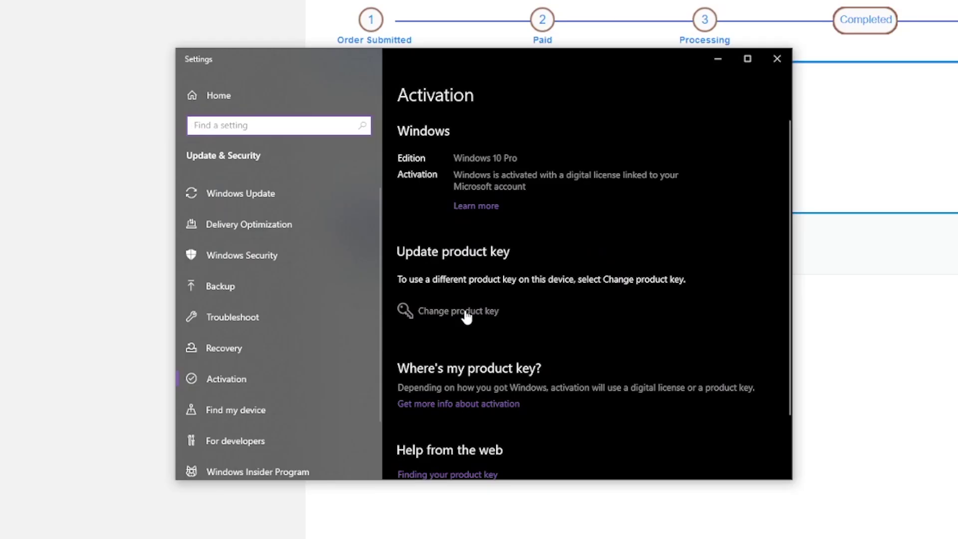
pyautogui.click(465, 316)
pyautogui.hotkey('ctrl', 'v')
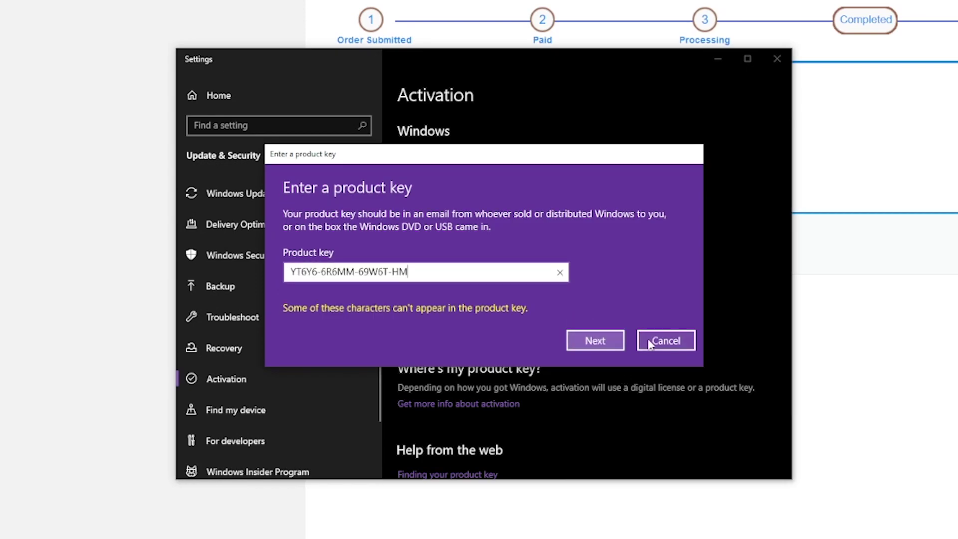
pyautogui.click(666, 340)
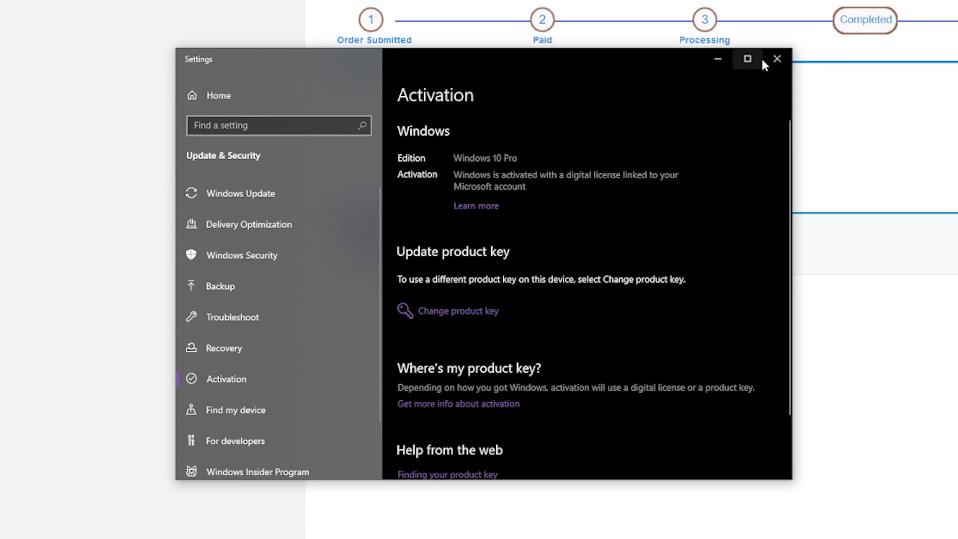
pyautogui.middleClick(15, 93)
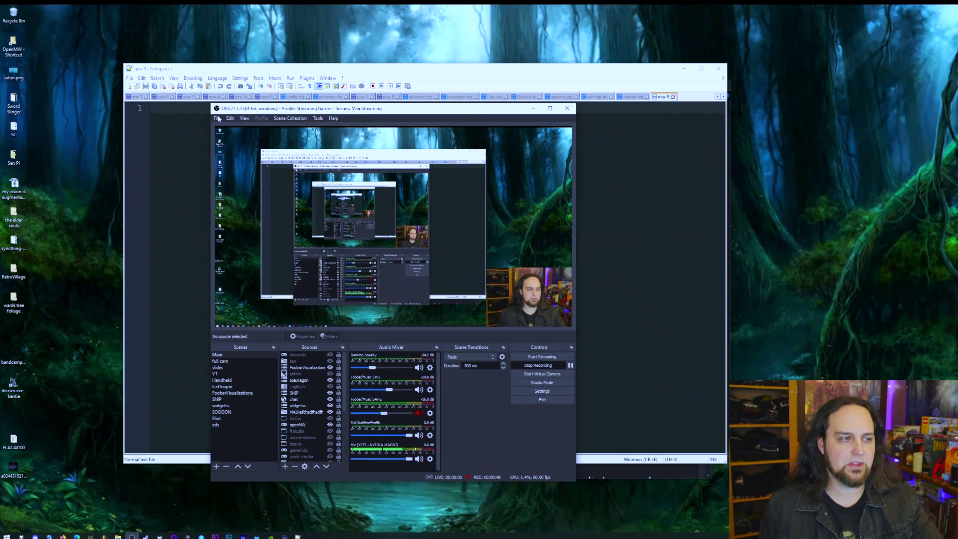
pyautogui.click(219, 118)
pyautogui.click(240, 140)
pyautogui.click(391, 246)
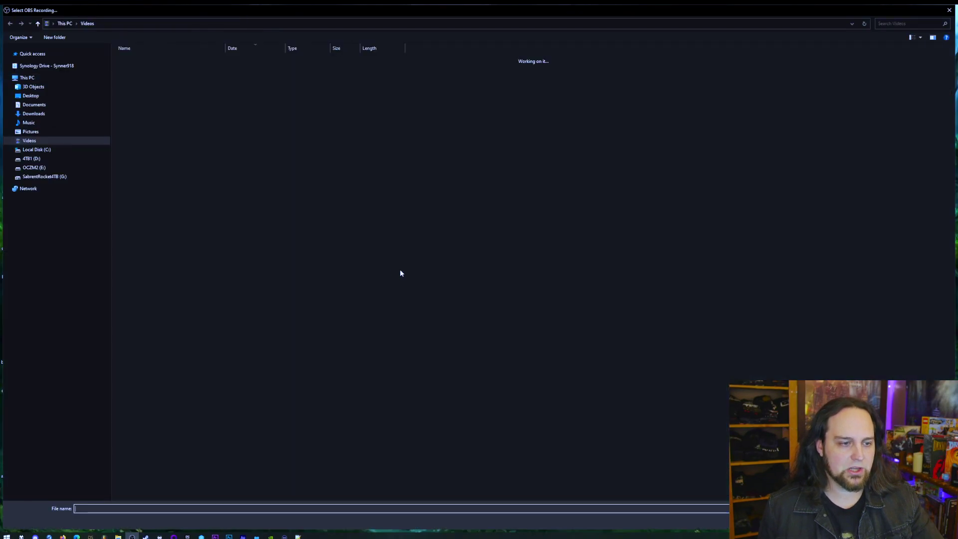
pyautogui.click(161, 97)
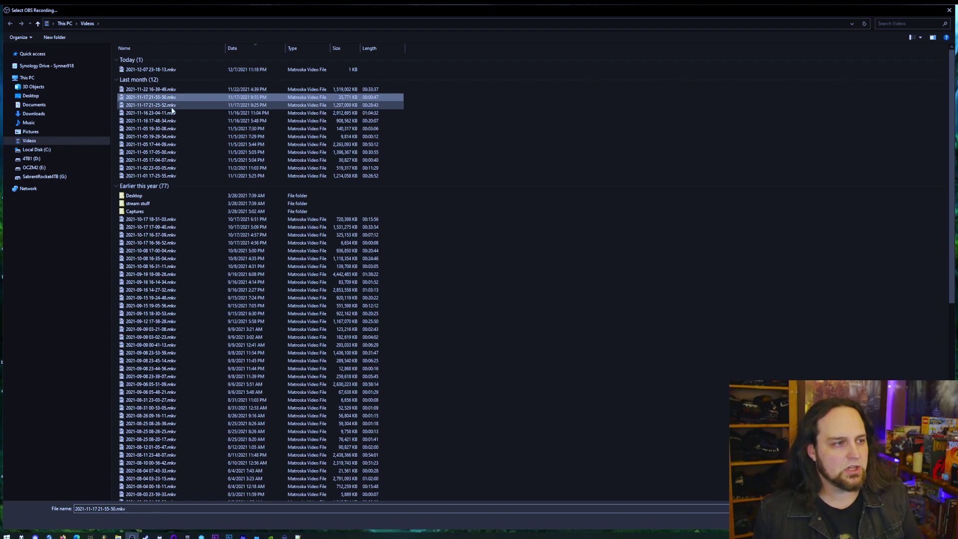
pyautogui.keyDown('ctrl'); pyautogui.click(178, 122); pyautogui.keyUp('ctrl')
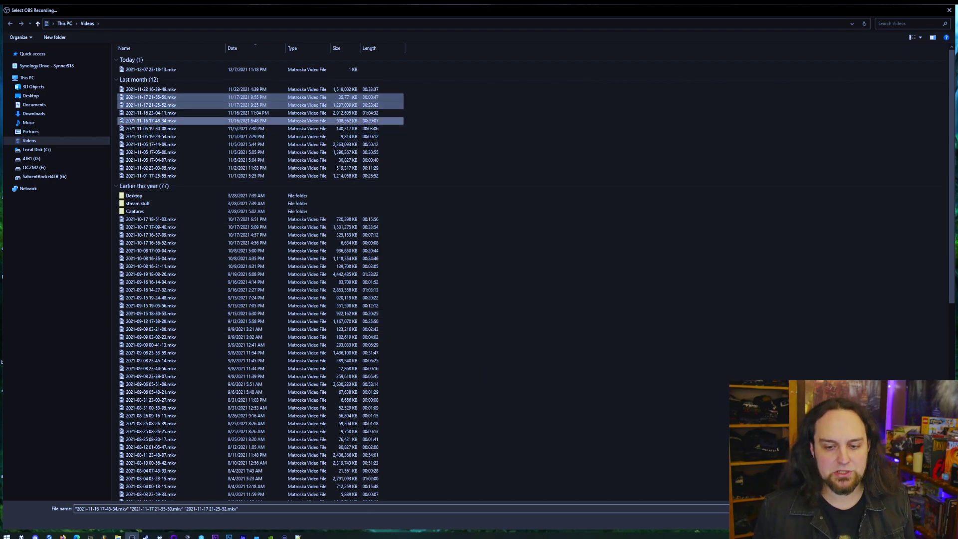
pyautogui.press('Return')
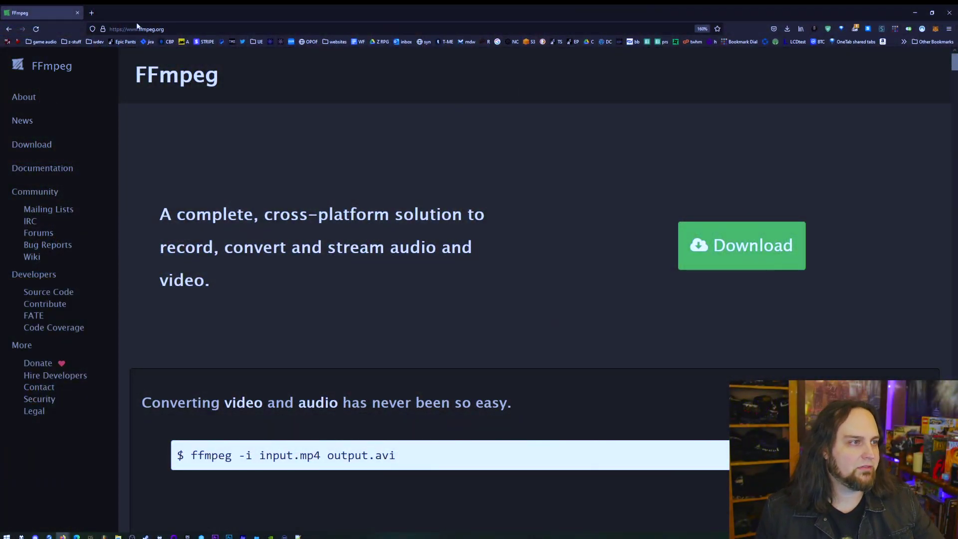
# - Download ffmpeg-git-essentials.7z from gyan.dev's Windows builds and open it with 7-Zip
pyautogui.click(752, 265)
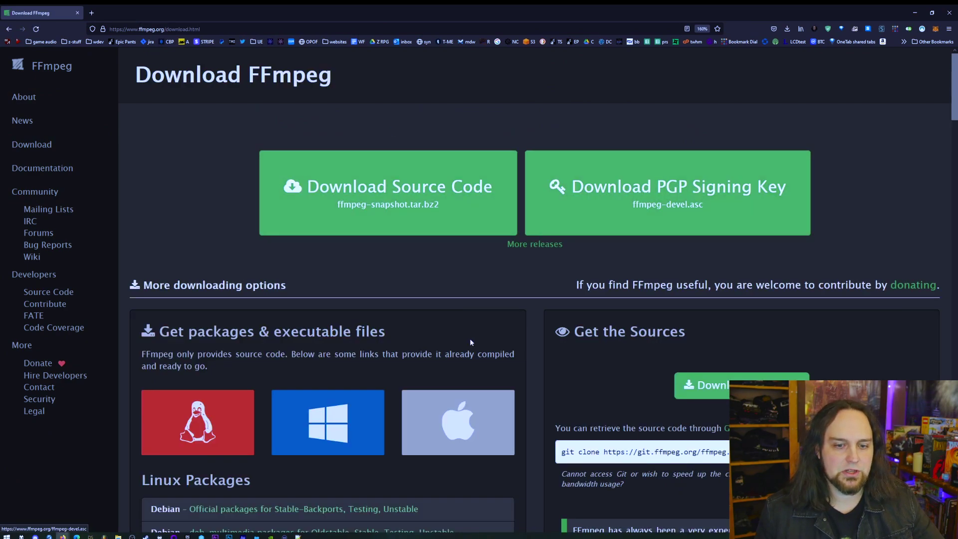
pyautogui.scroll(-3, 469, 338)
pyautogui.click(287, 235)
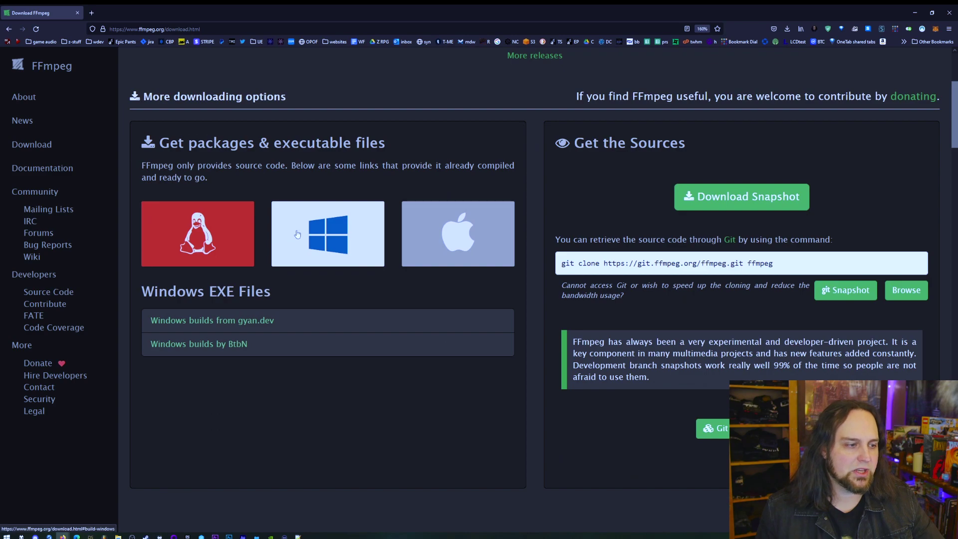
pyautogui.scroll(-2, 298, 234)
pyautogui.click(379, 209)
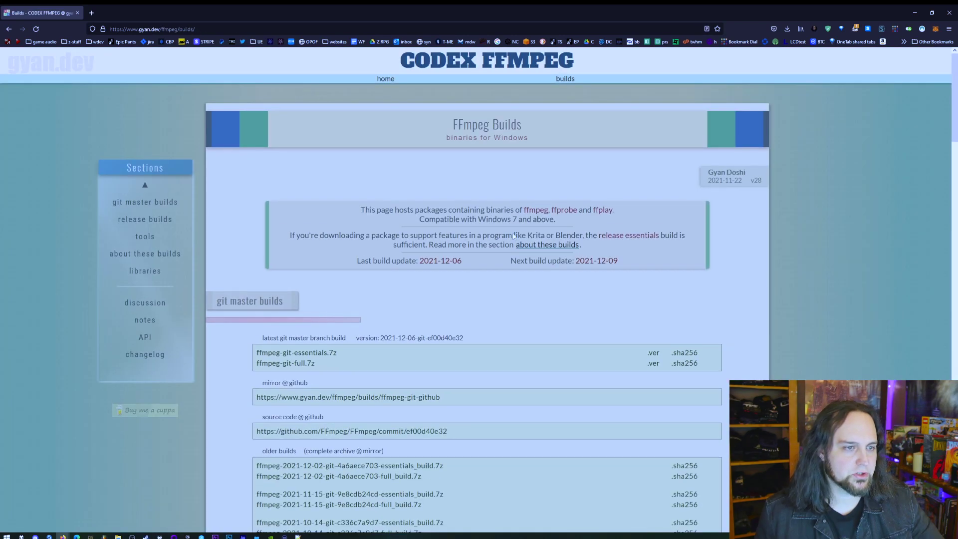
pyautogui.scroll(-1, 514, 236)
pyautogui.click(297, 276)
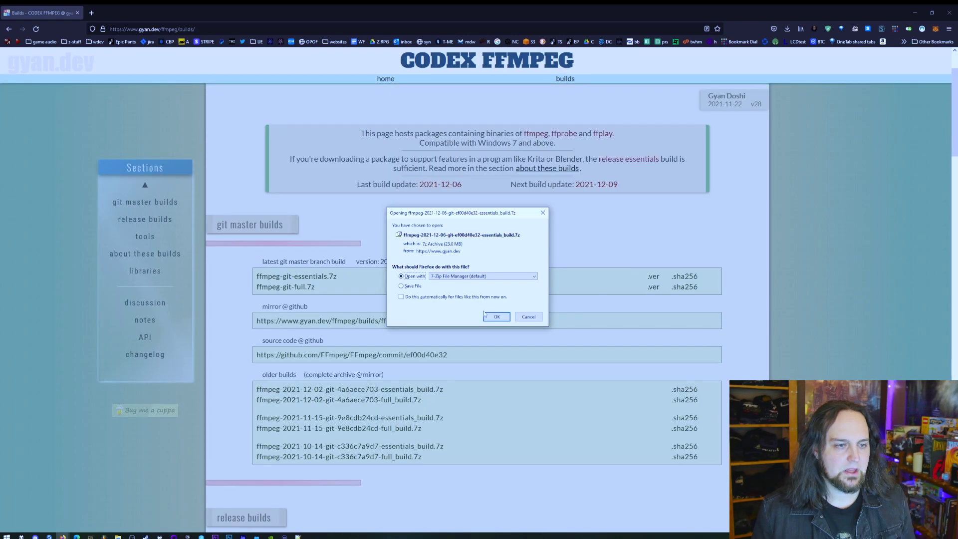
pyautogui.click(492, 322)
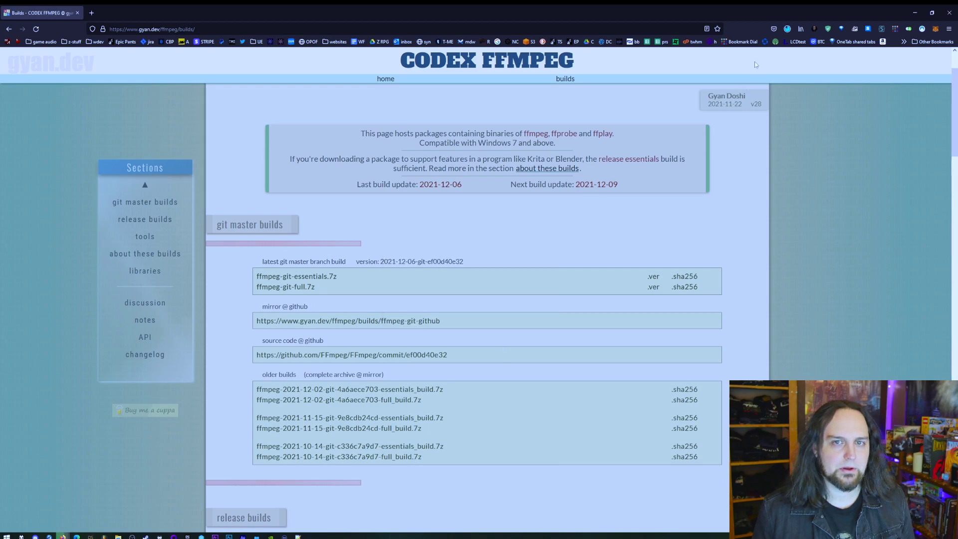
# - Open the downloaded archive in 7-Zip and navigate into the ffmpeg build folder
pyautogui.doubleClick(361, 169)
pyautogui.doubleClick(365, 170)
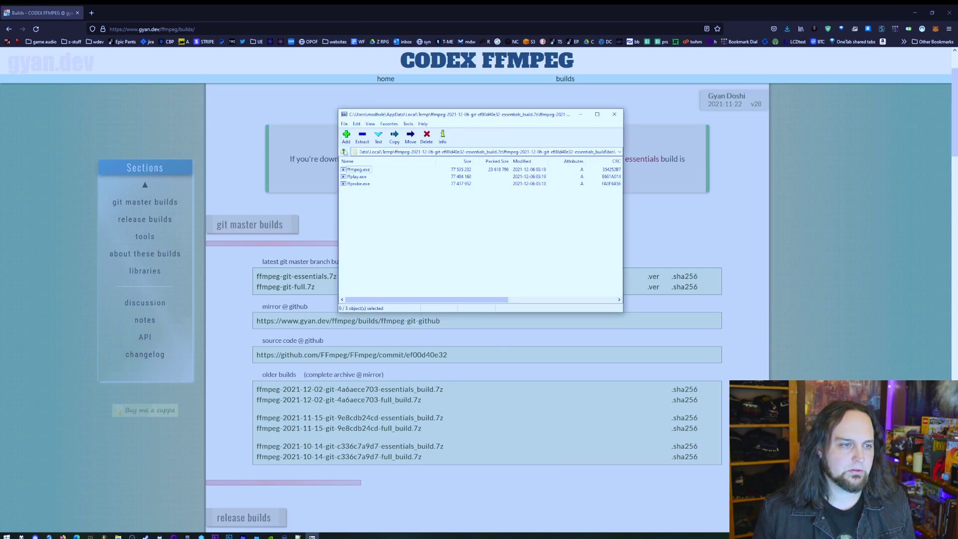
pyautogui.click(344, 153)
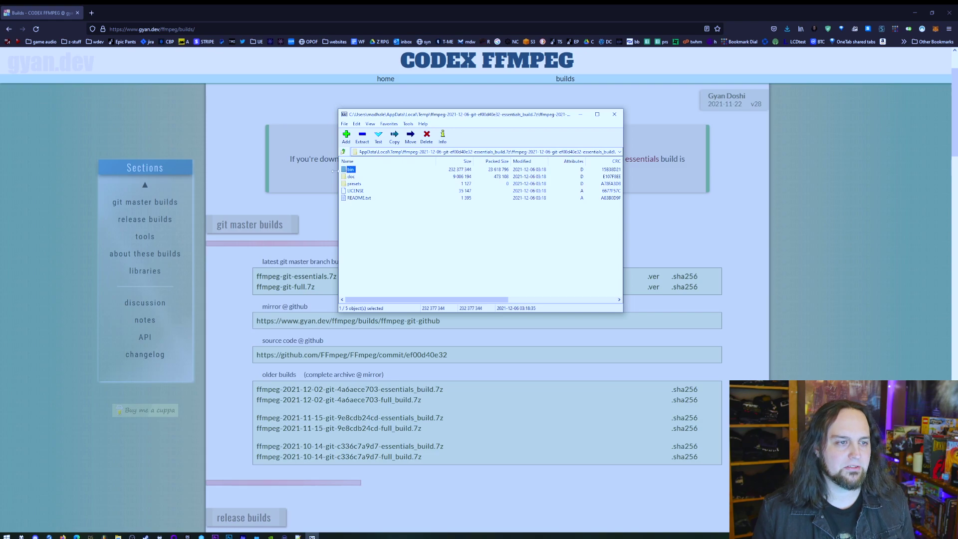
pyautogui.click(343, 153)
pyautogui.doubleClick(411, 171)
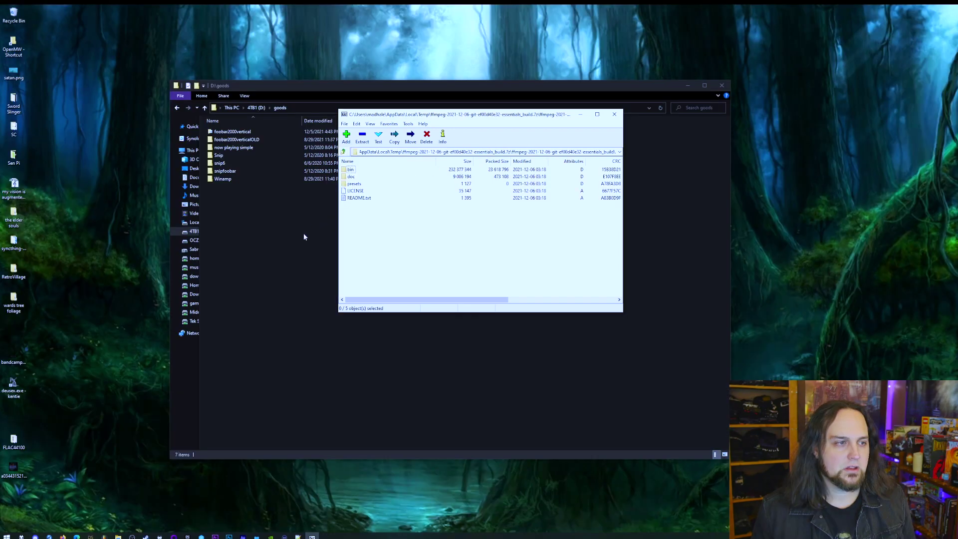
pyautogui.moveTo(460, 116); pyautogui.dragTo(674, 164)
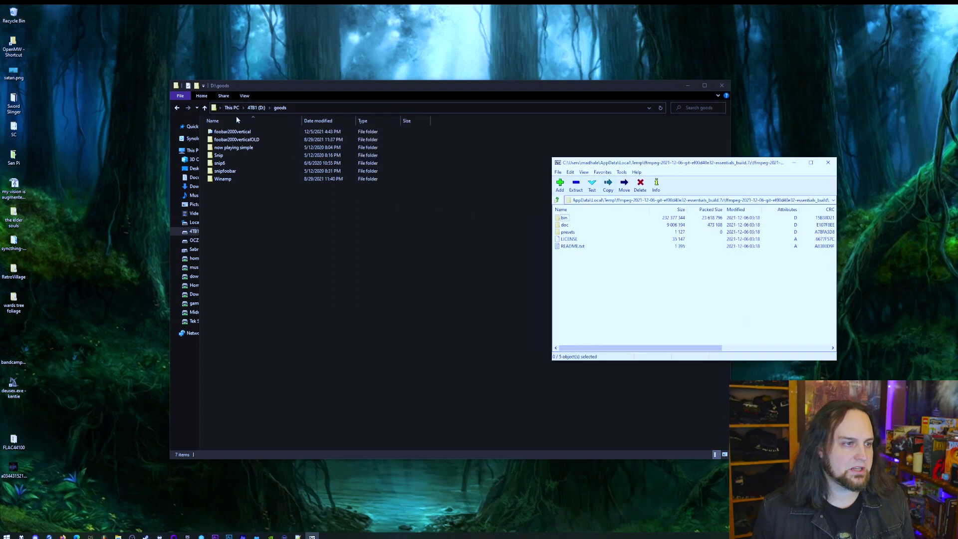
# - Create an ffmpeg folder in D:\goods and extract the build's contents into it
pyautogui.click(276, 249)
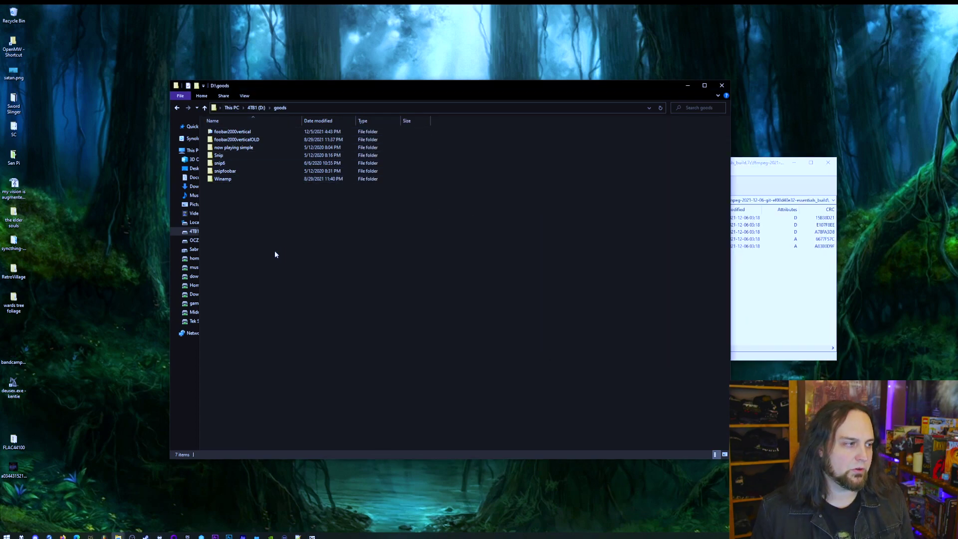
pyautogui.hotkey('ctrl', 'shift', 'n')
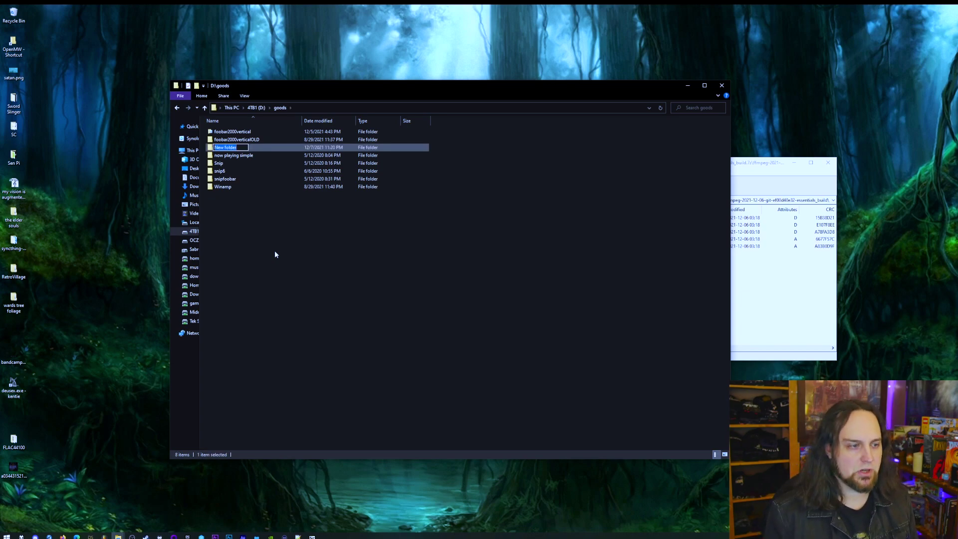
pyautogui.write('ffmpeg')
pyautogui.moveTo(565, 217); pyautogui.dragTo(224, 132)
pyautogui.click(265, 215)
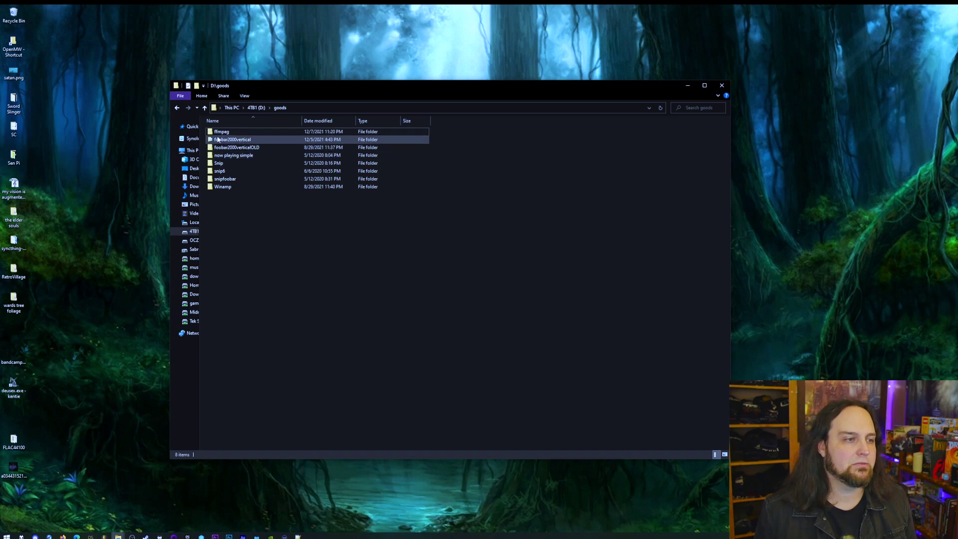
pyautogui.moveTo(219, 136)
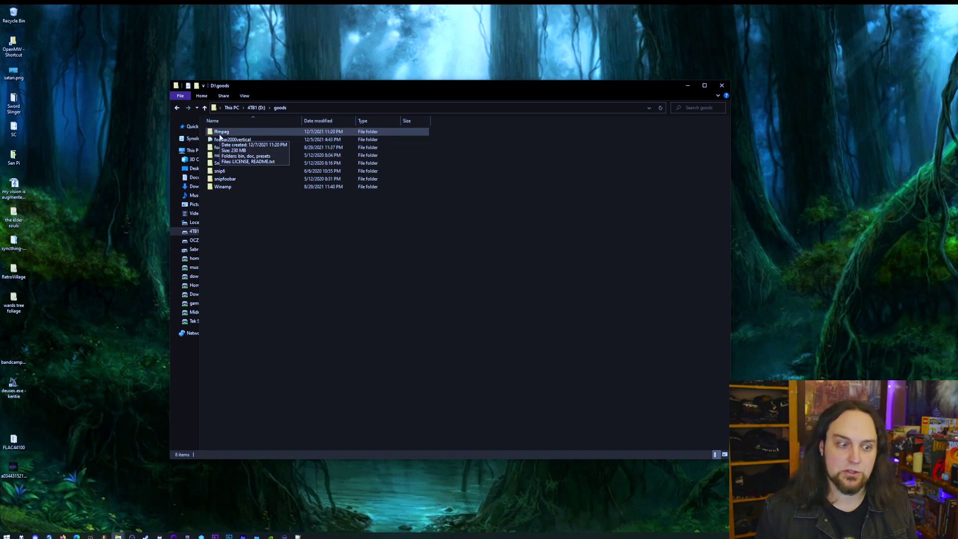
# - Paste the remuxer batch script into the empty 'new 9' document
pyautogui.click(297, 536)
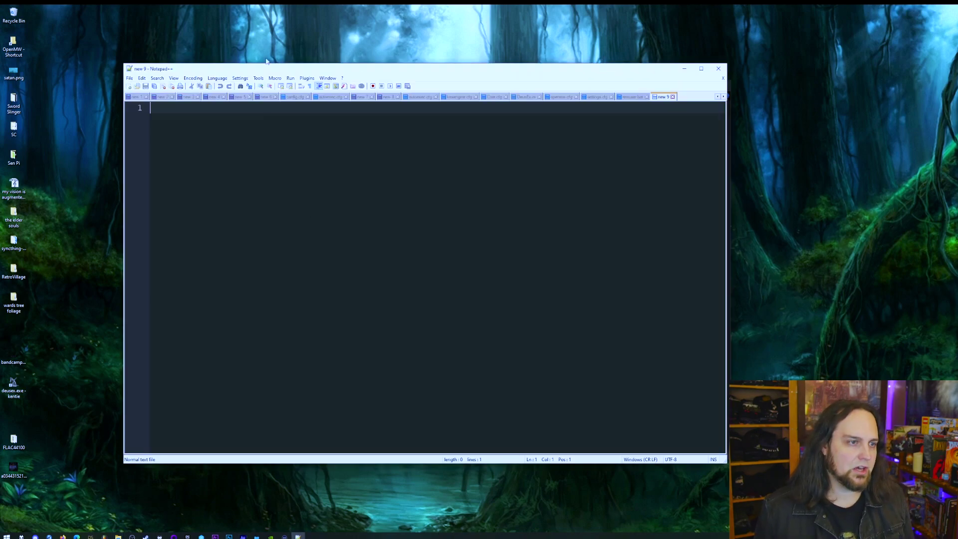
pyautogui.moveTo(300, 74); pyautogui.dragTo(273, 73)
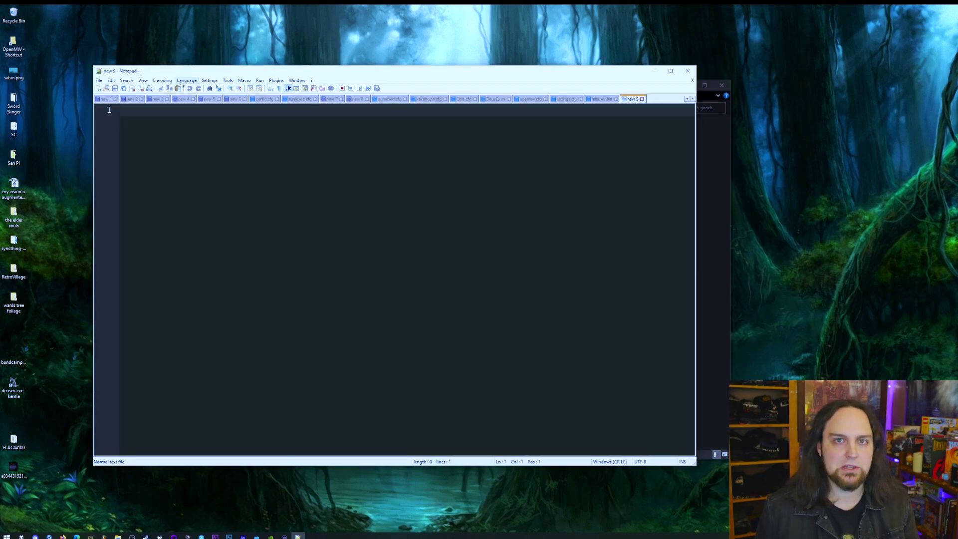
pyautogui.write('@echo off if [%1]==[] goto :eof :loop D:\\goods\\essentials\\remuxer\\ffmpeg\\bin\\ffmpeg -i %1 -c copy -copyts %1.mp4 shift if not [%1]==[] goto loop')
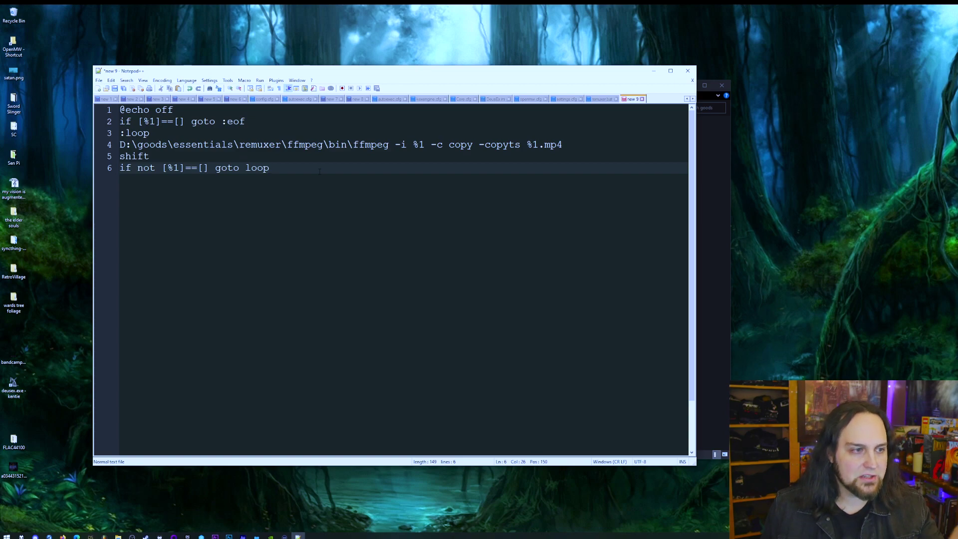
# - Check line 4's D:\goods\ffmpeg\bin\ffmpeg path, the %1 arguments and the .mp4 output
pyautogui.click(568, 148)
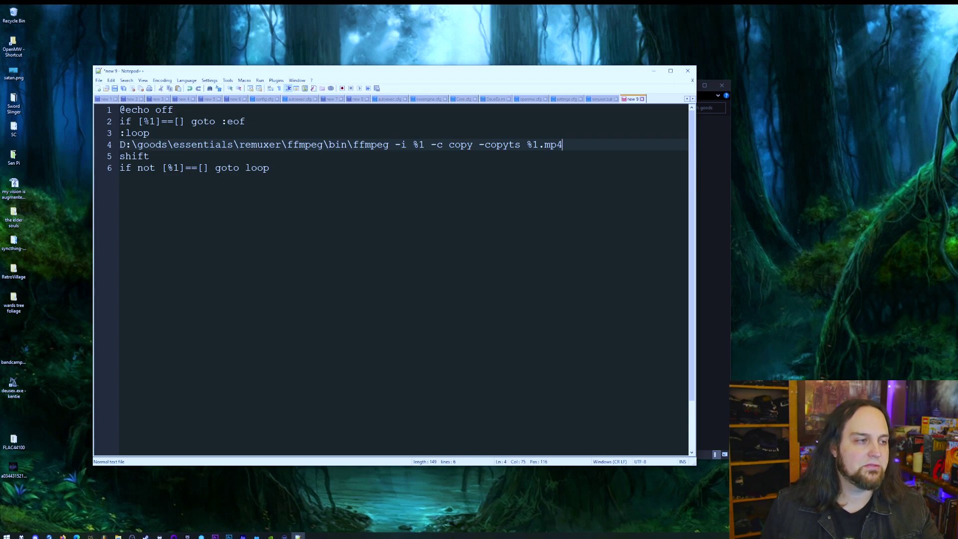
pyautogui.moveTo(140, 121); pyautogui.dragTo(184, 121)
pyautogui.click(255, 121)
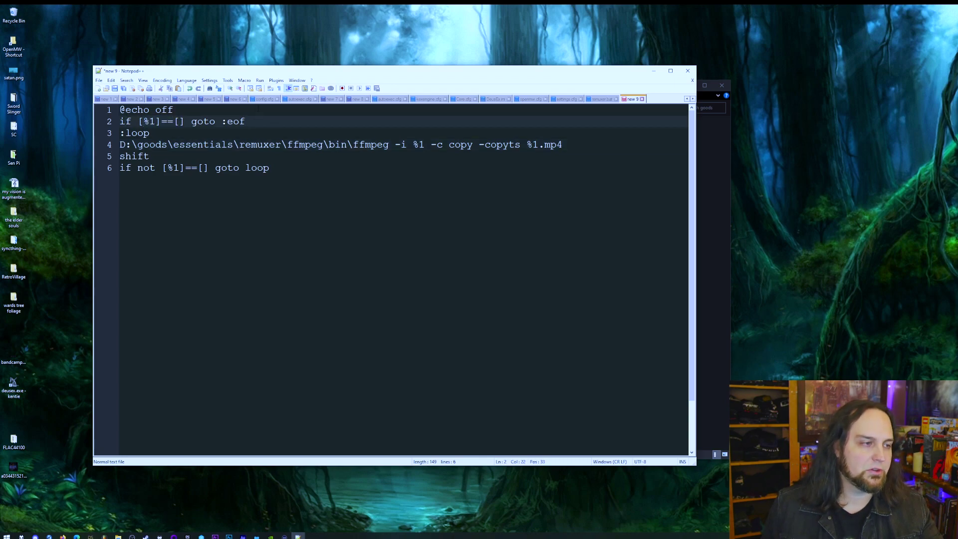
pyautogui.moveTo(119, 144); pyautogui.dragTo(389, 145)
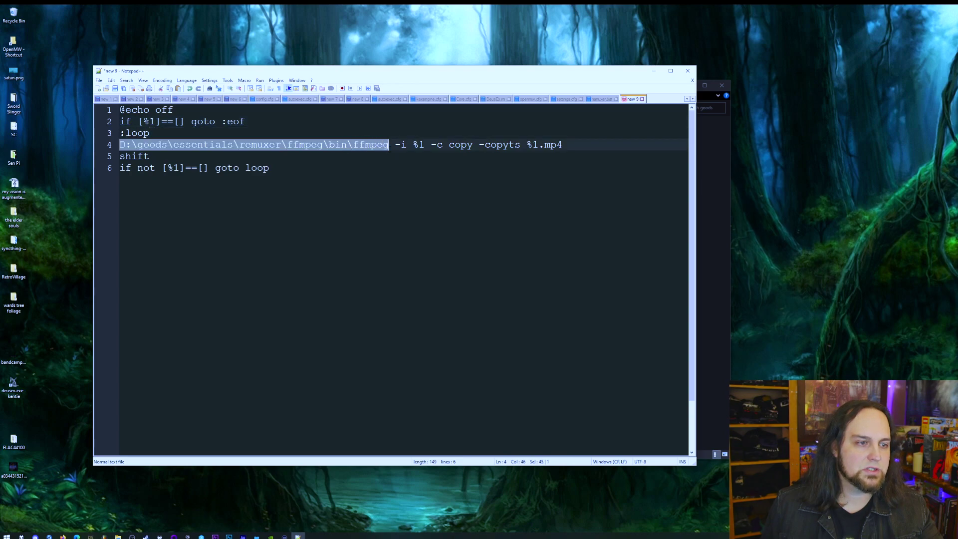
pyautogui.click(136, 156)
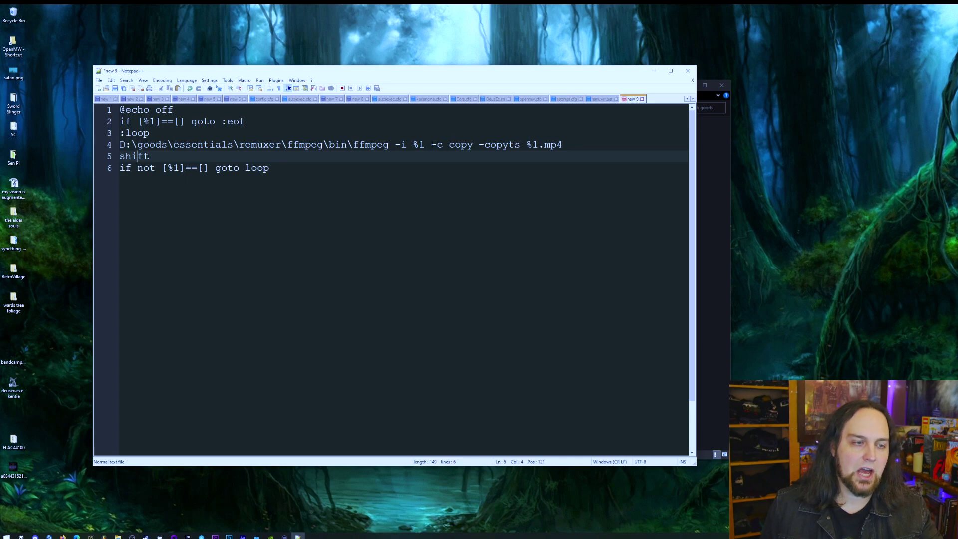
pyautogui.doubleClick(422, 145)
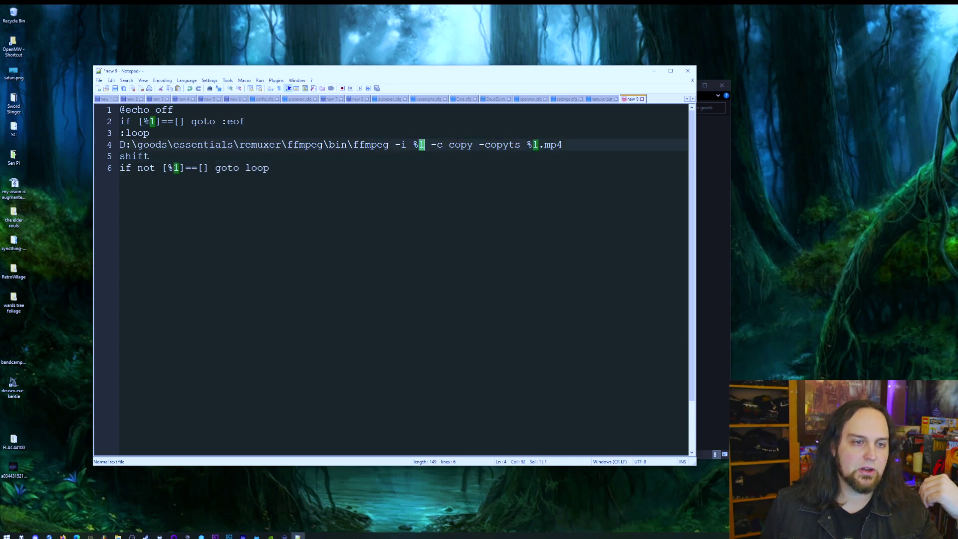
pyautogui.doubleClick(549, 145)
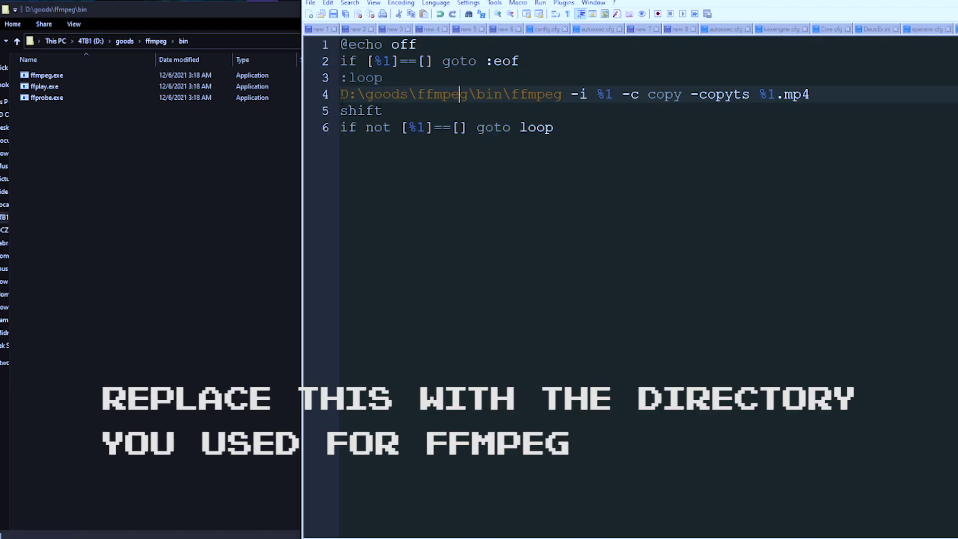
# - Verify the script's ffmpeg path against ffmpeg.exe in the bin folder
pyautogui.doubleClick(510, 99)
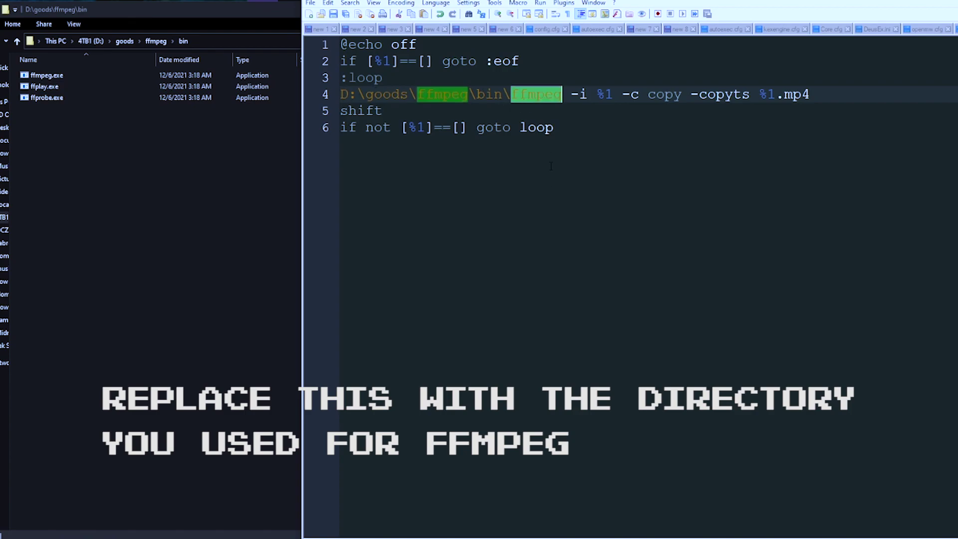
pyautogui.click(554, 128)
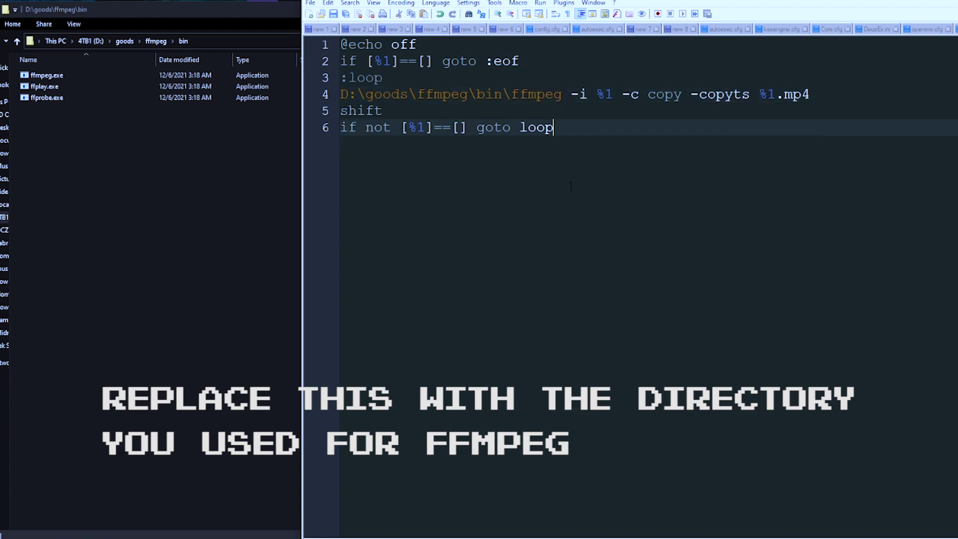
pyautogui.click(38, 79)
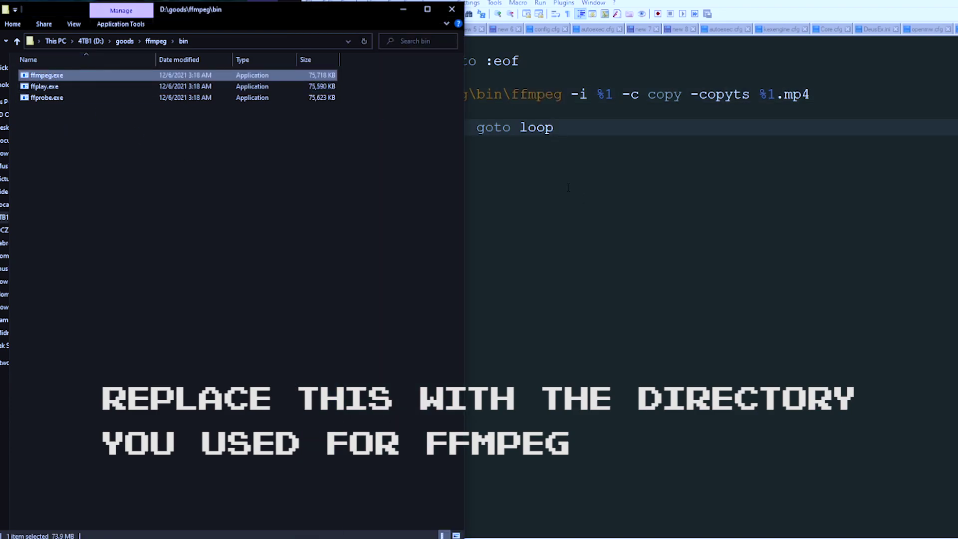
pyautogui.hotkey('alt', 'Tab')
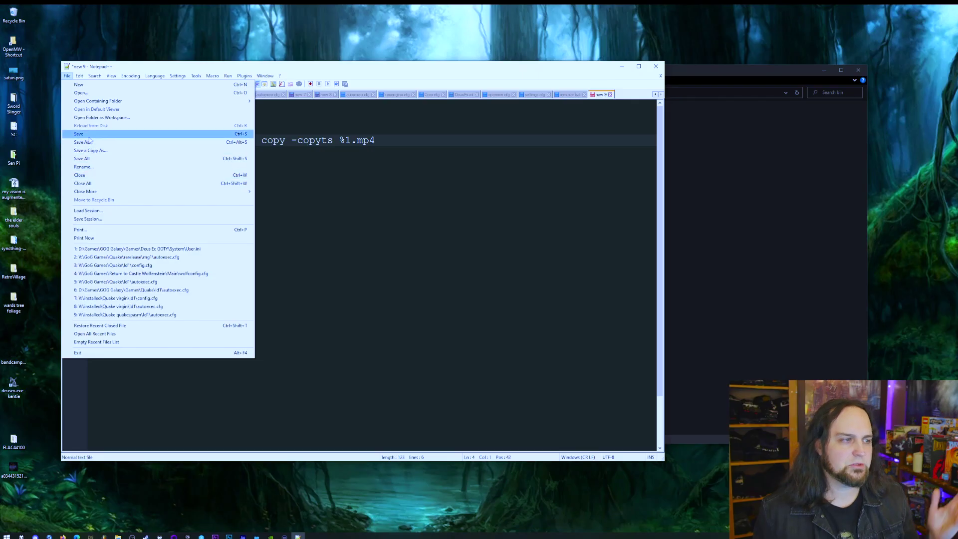
# - Save the script as remuxer.bat in D:\goods\ffmpeg
pyautogui.click(91, 143)
pyautogui.hotkey('ctrl', 's')
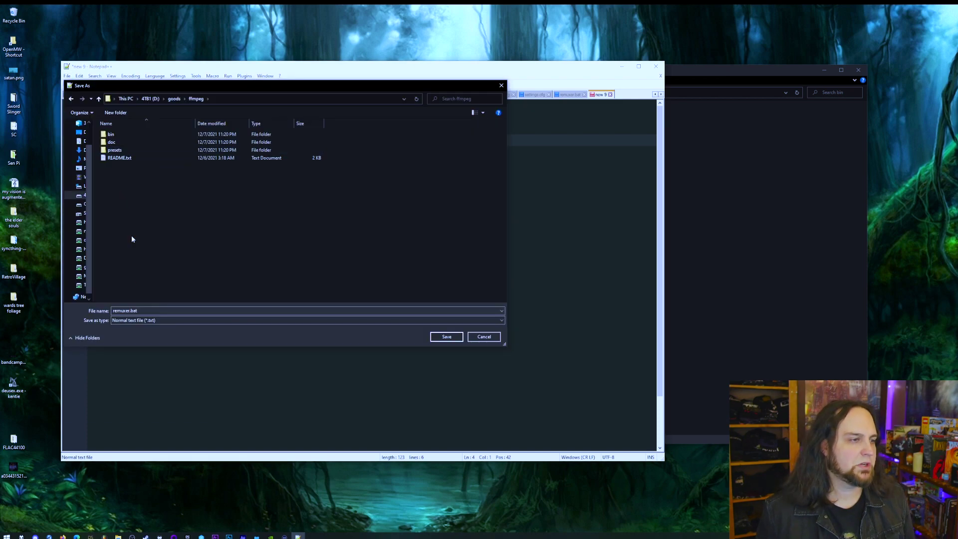
pyautogui.click(447, 336)
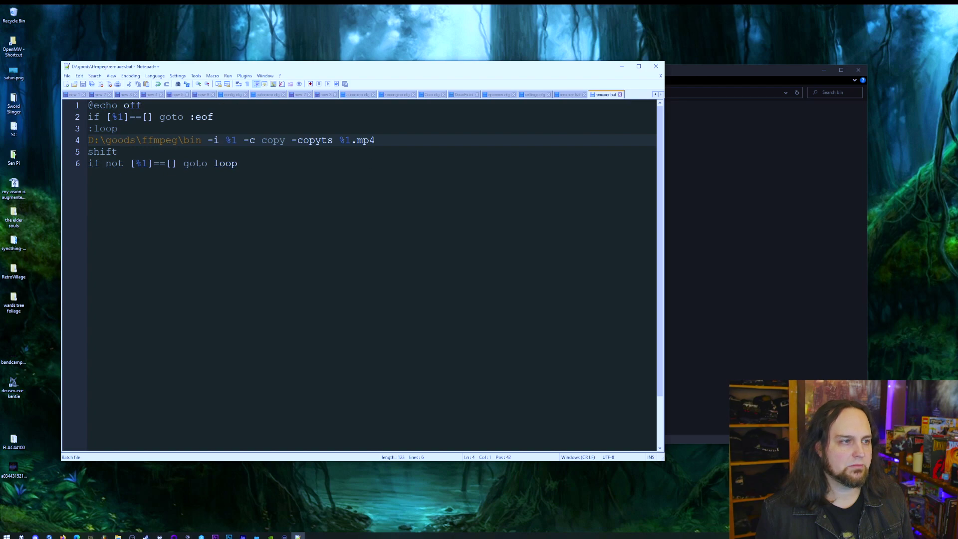
# - Open the SendTo folder with shell:SendTo alongside the ffmpeg bin window
pyautogui.click(766, 264)
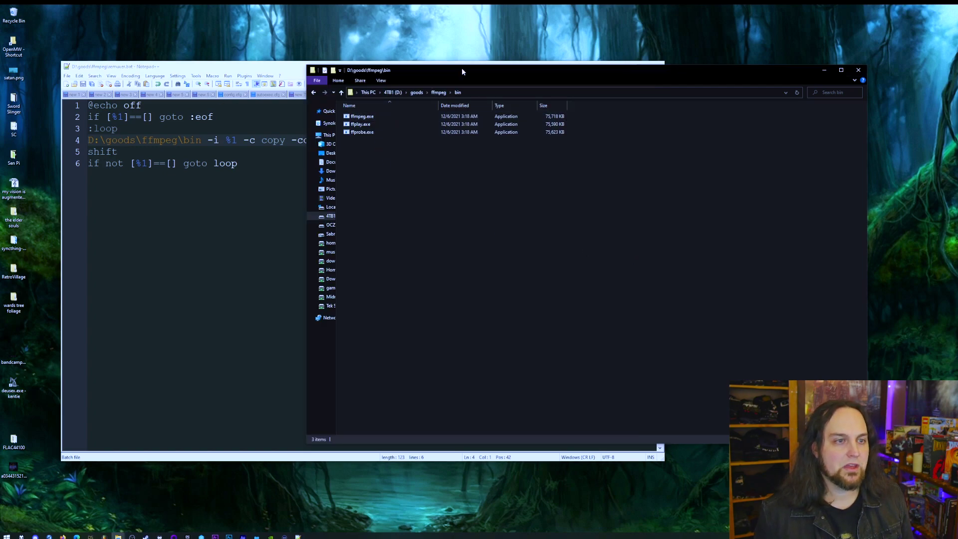
pyautogui.moveTo(462, 71); pyautogui.dragTo(316, 80)
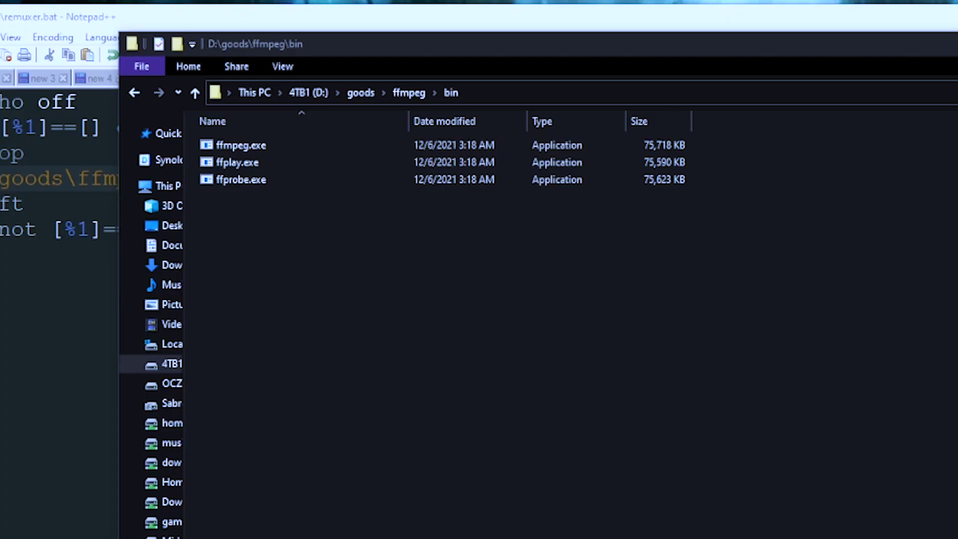
pyautogui.press('super+r')
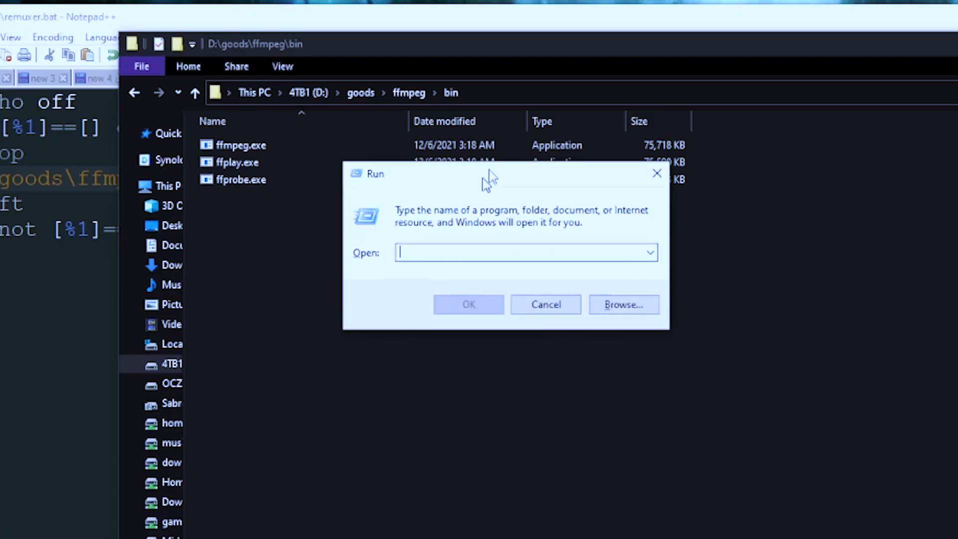
pyautogui.write('shell:Se')
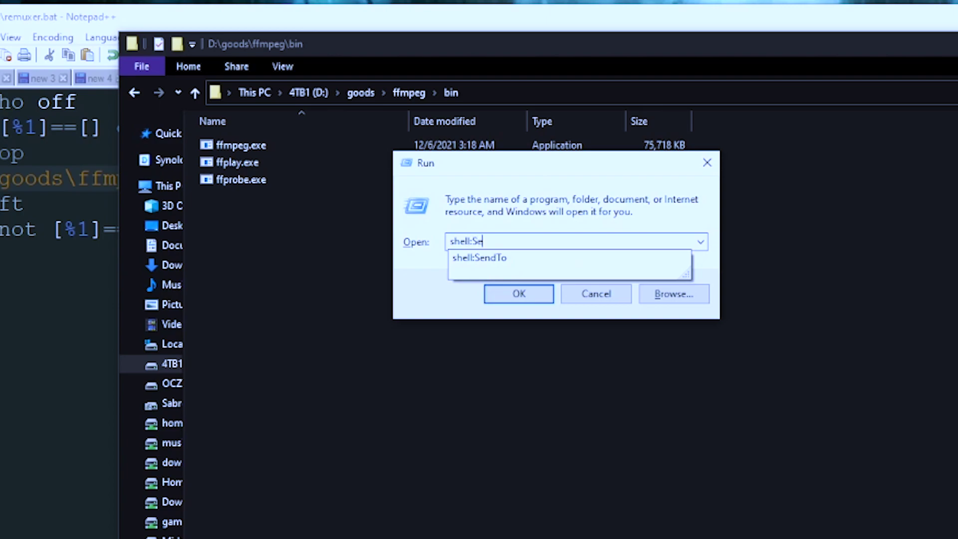
pyautogui.write('ndTo')
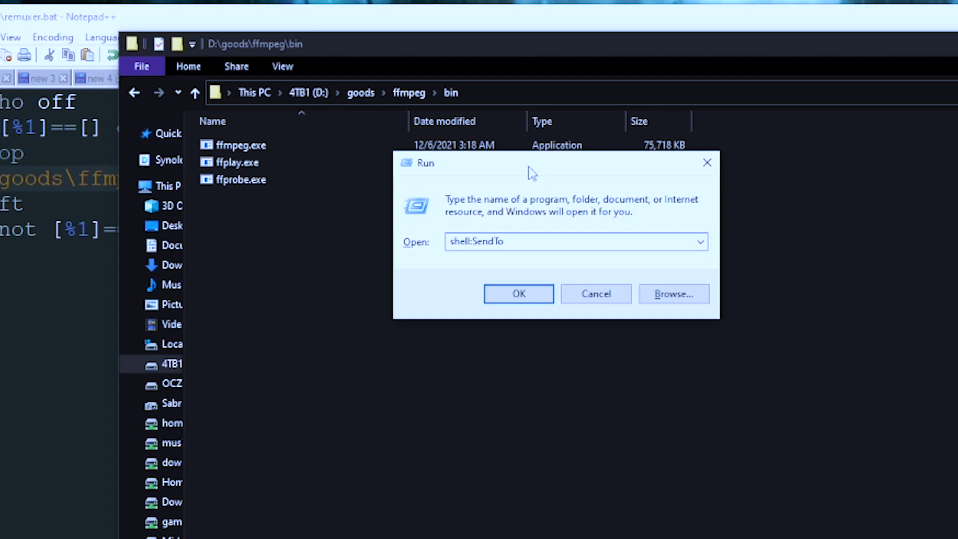
pyautogui.press('Return')
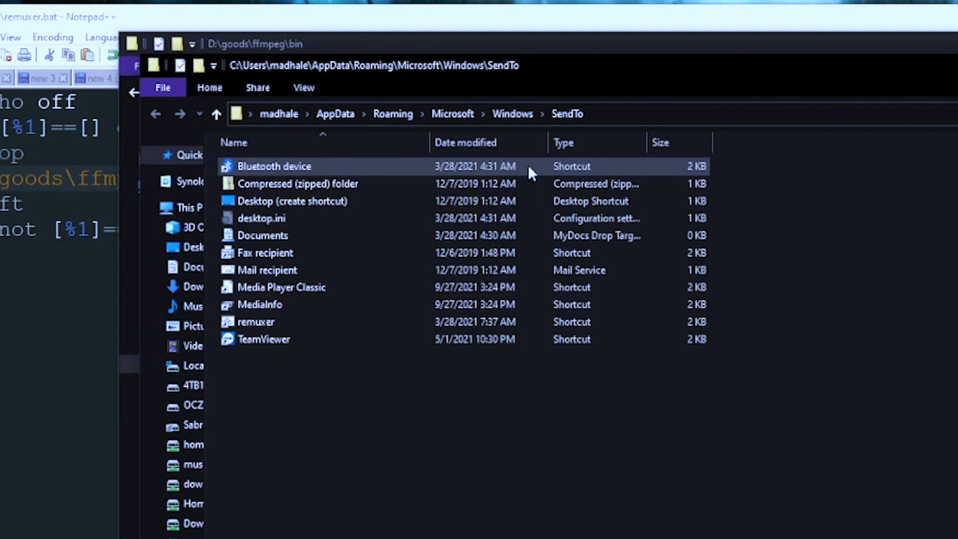
# - Delete the old remuxer shortcut from SendTo and go back to the ffmpeg folder
pyautogui.click(340, 322)
pyautogui.press('Delete')
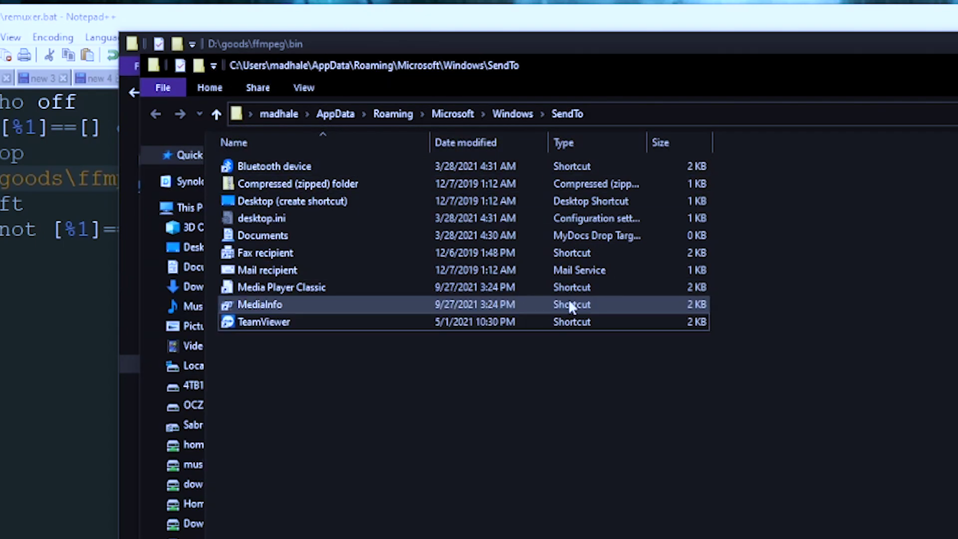
pyautogui.moveTo(588, 62); pyautogui.dragTo(957, 20)
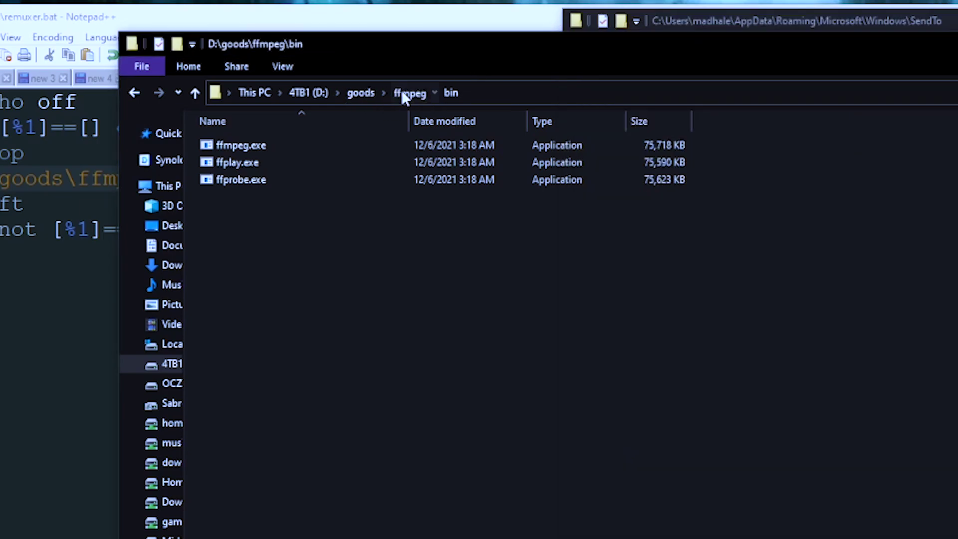
pyautogui.click(409, 92)
# - Create a shortcut to remuxer.bat in SendTo and strip ' - Shortcut' from its name
pyautogui.click(236, 233)
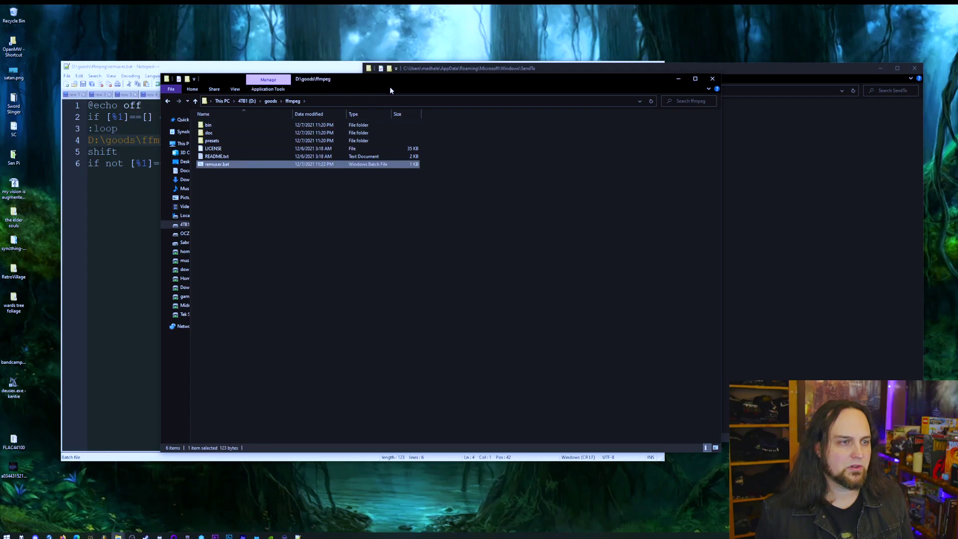
pyautogui.moveTo(391, 89); pyautogui.dragTo(254, 84)
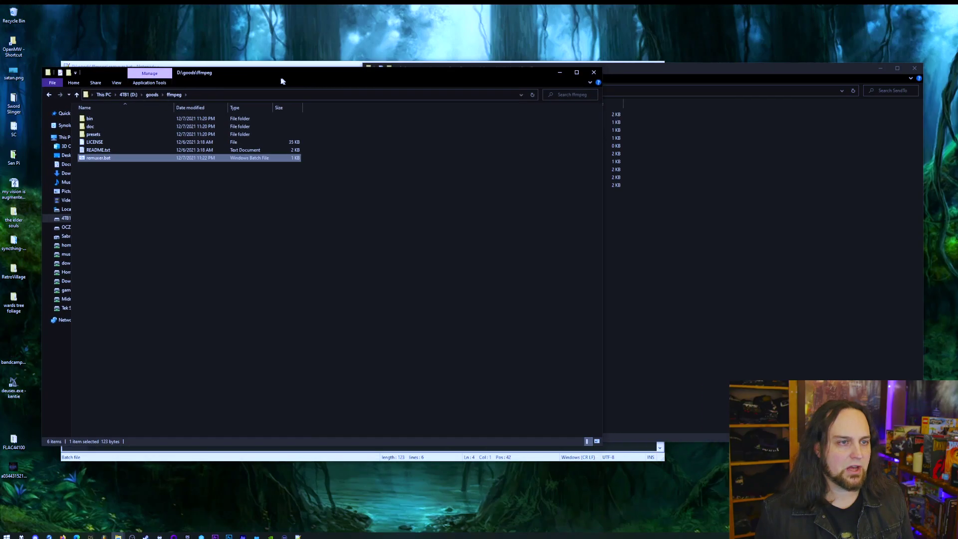
pyautogui.moveTo(82, 158); pyautogui.dragTo(625, 262)
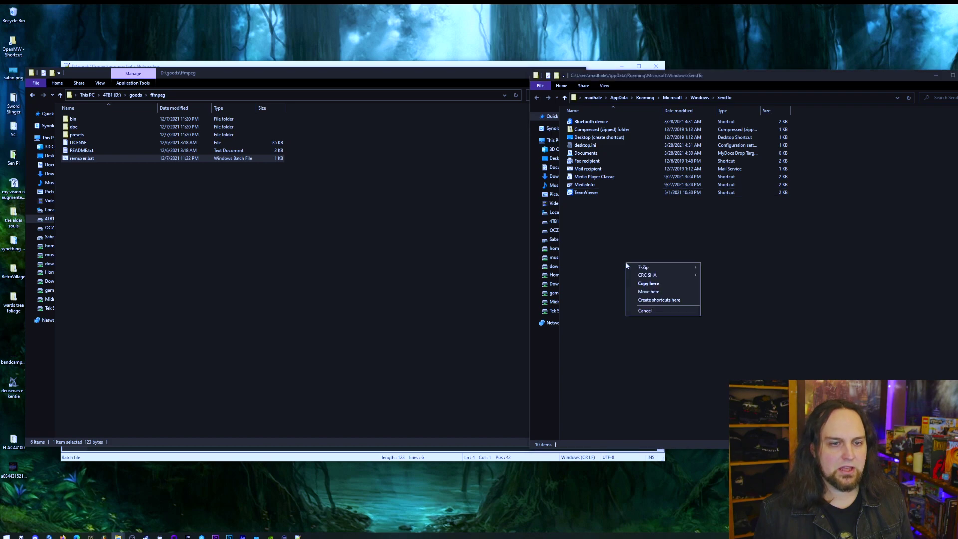
pyautogui.click(659, 300)
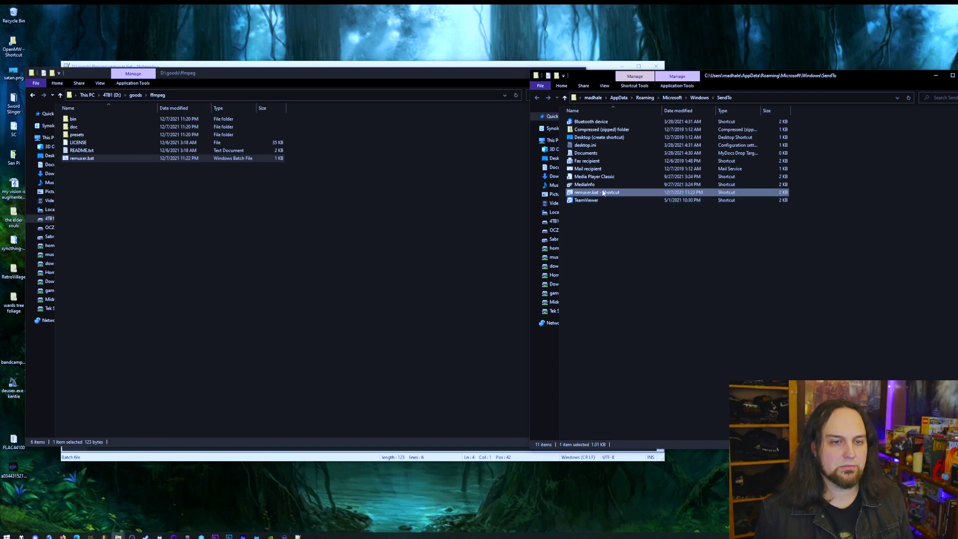
pyautogui.click(602, 194)
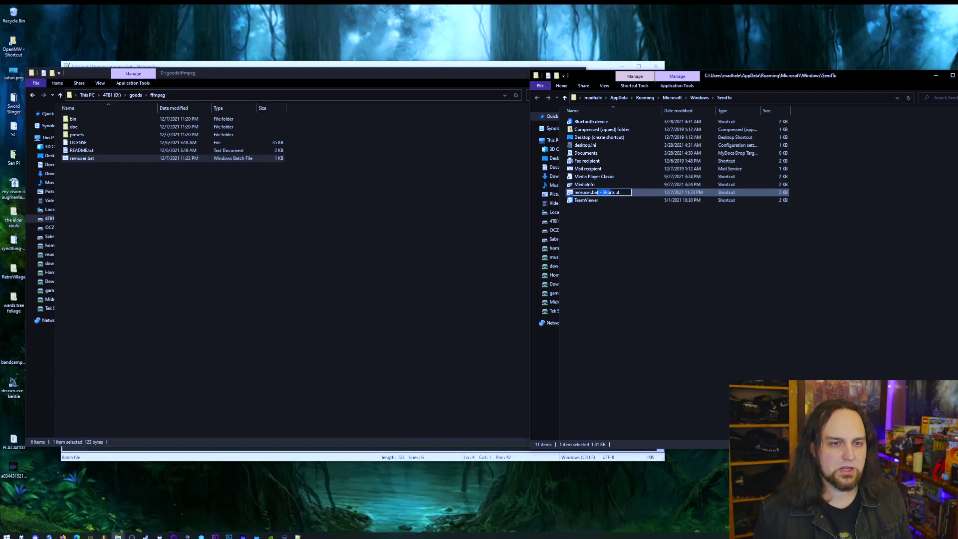
pyautogui.press('BackSpace')
pyautogui.press('Return')
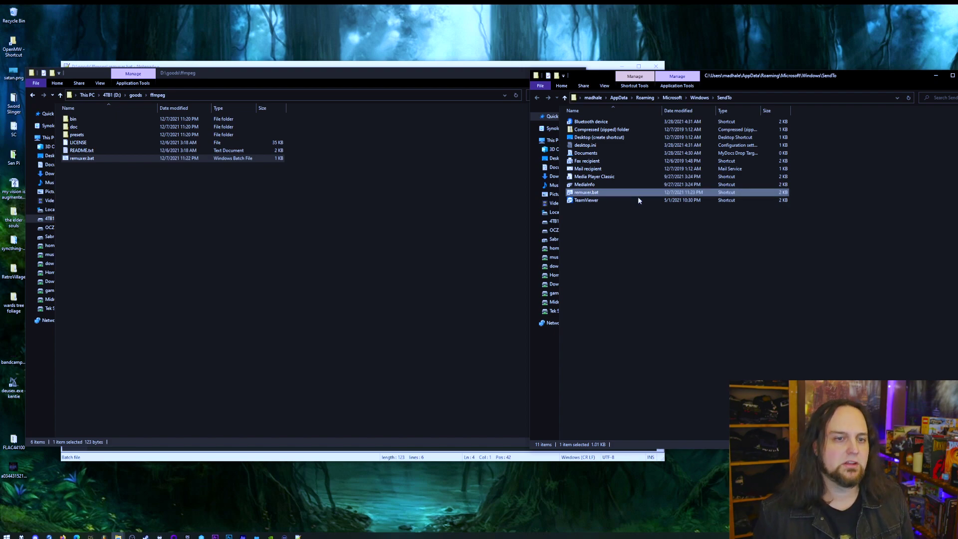
pyautogui.moveTo(763, 81); pyautogui.dragTo(454, 64)
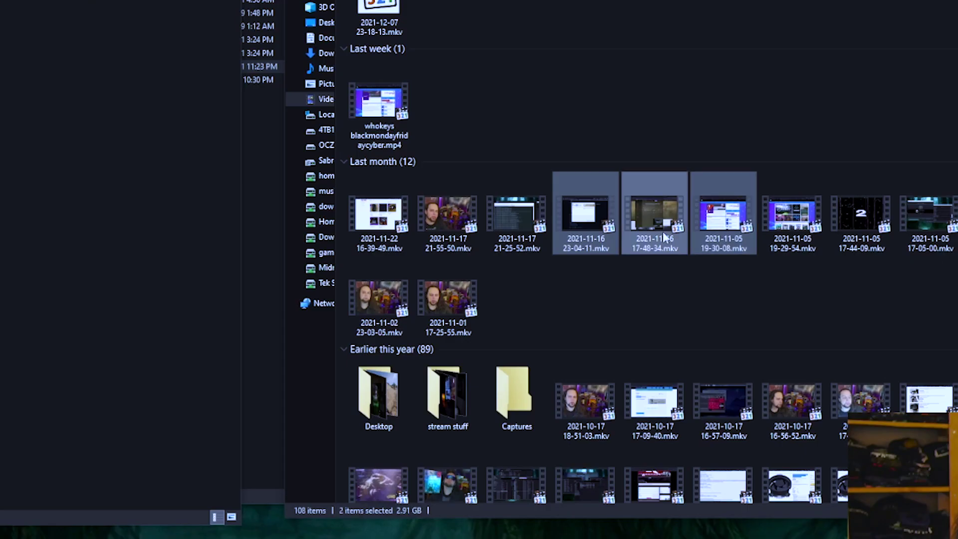
# - Send the four selected November .mkv recordings to remuxer.bat
pyautogui.keyDown('ctrl'); pyautogui.click(732, 235); pyautogui.keyUp('ctrl')
pyautogui.keyDown('ctrl'); pyautogui.click(793, 217); pyautogui.keyUp('ctrl')
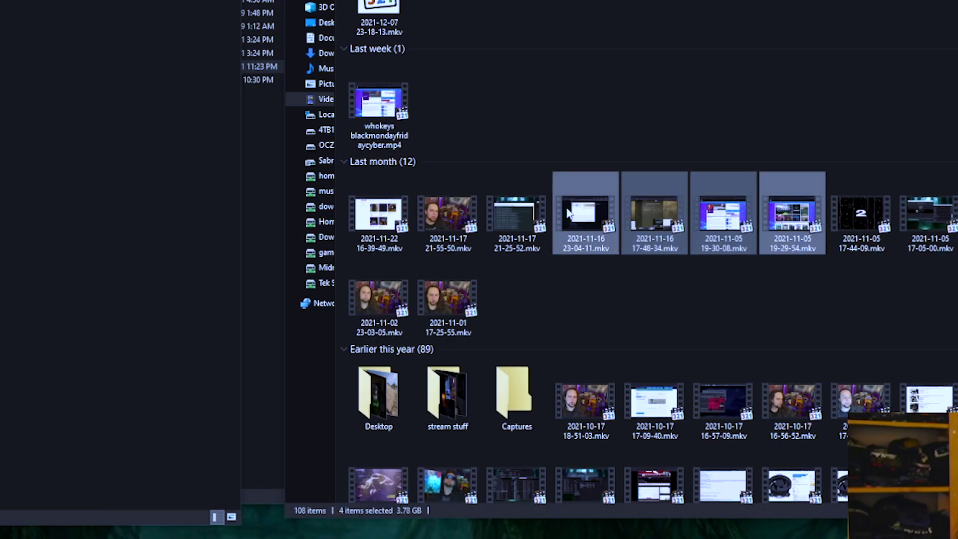
pyautogui.rightClick(567, 207)
pyautogui.moveTo(627, 412)
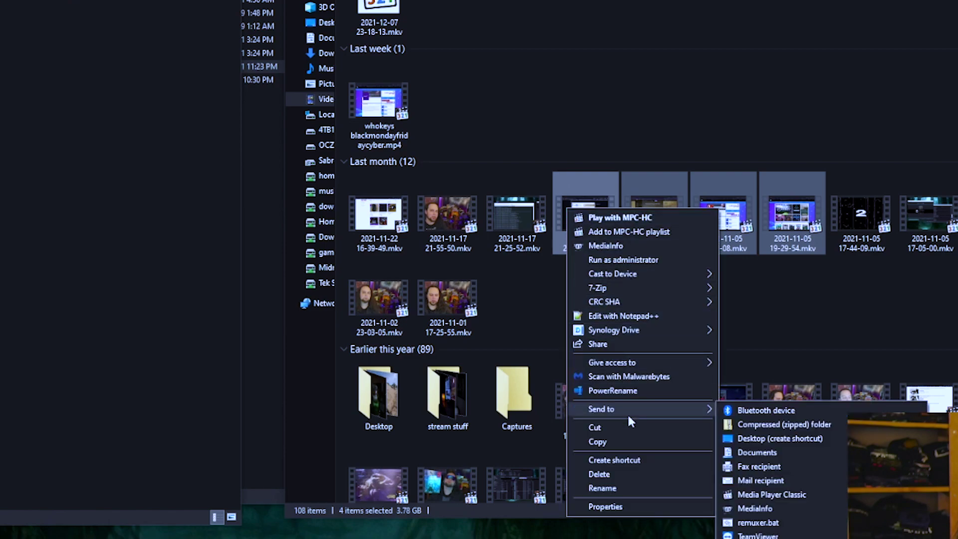
pyautogui.click(777, 524)
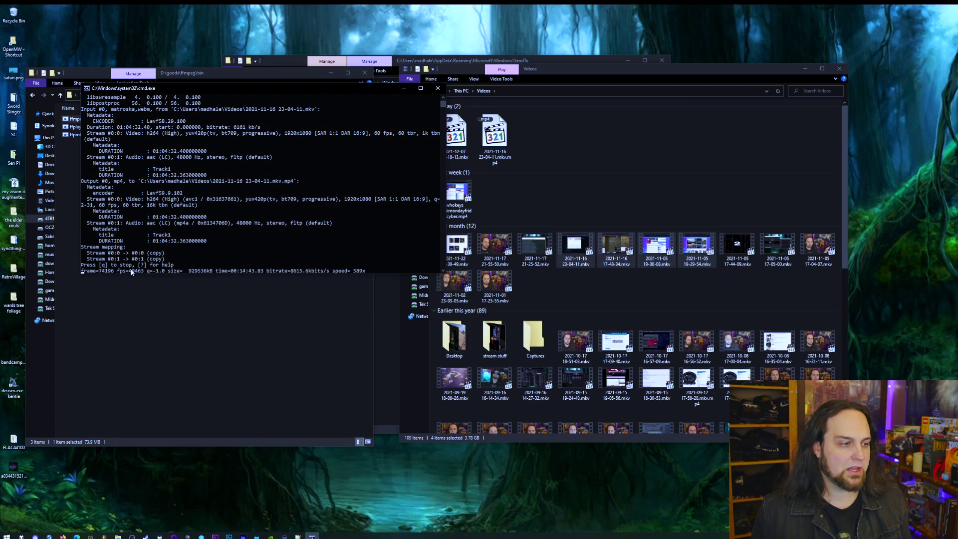
pyautogui.moveTo(579, 69); pyautogui.dragTo(616, 76)
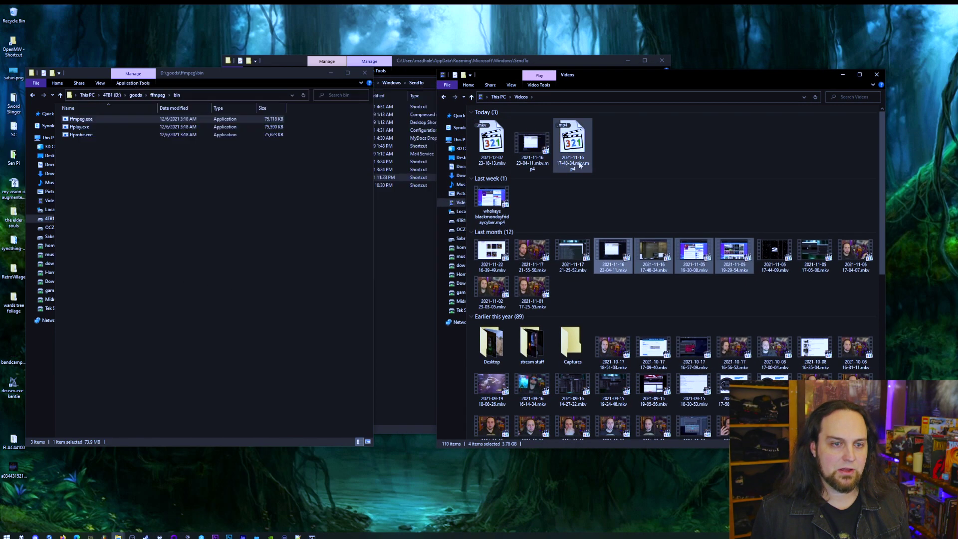
pyautogui.click(579, 160)
pyautogui.click(531, 152)
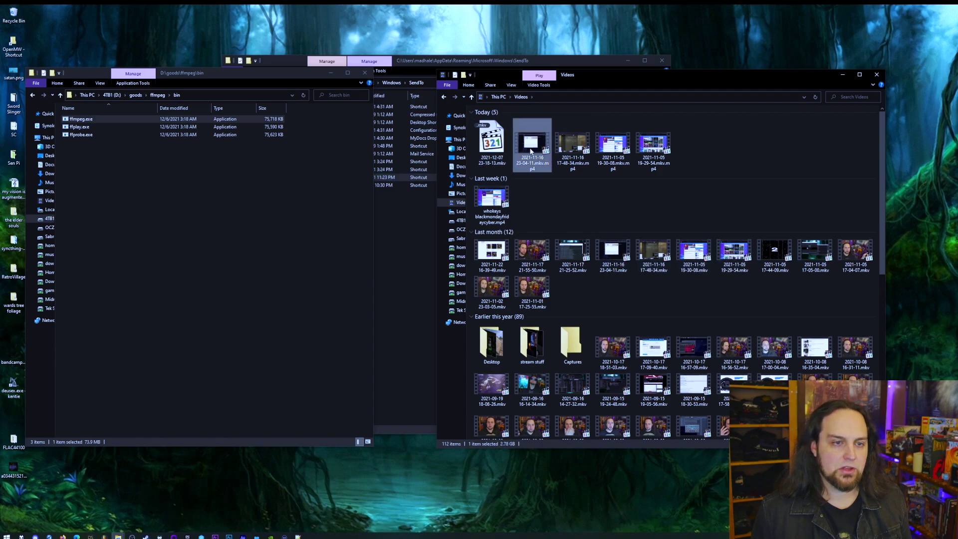
pyautogui.doubleClick(532, 151)
# - Skip ahead in the converted video, then confirm remuxer.bat appears under Send to
pyautogui.click(520, 467)
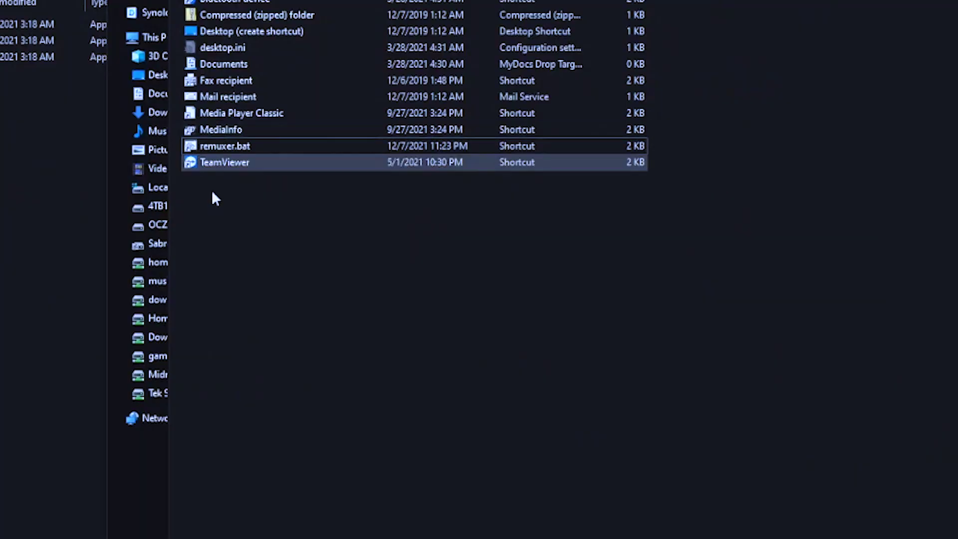
pyautogui.rightClick(278, 175)
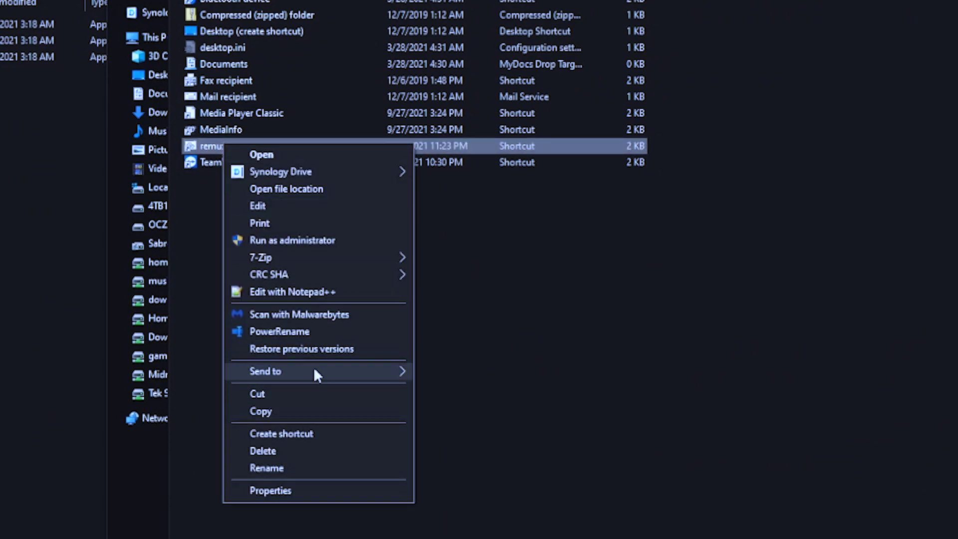
pyautogui.moveTo(314, 374)
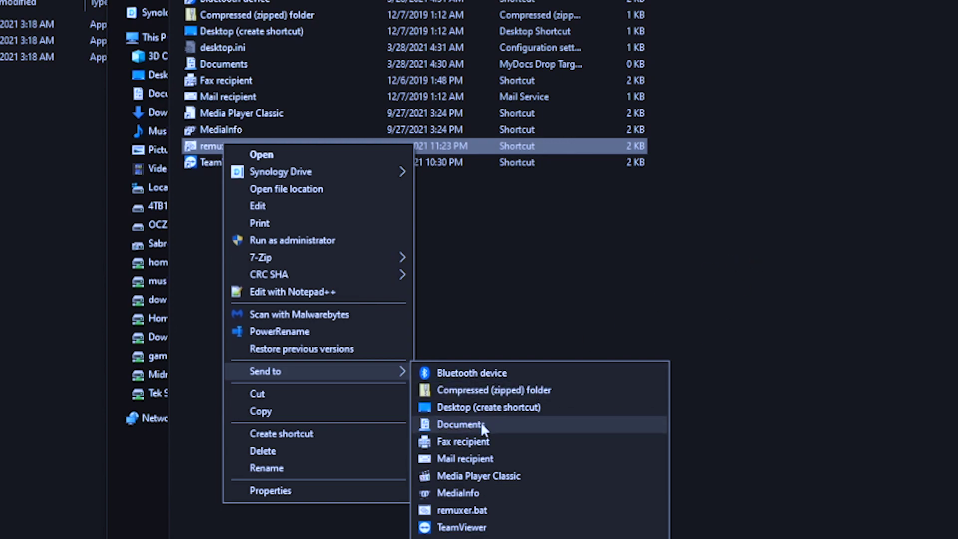
pyautogui.click(843, 398)
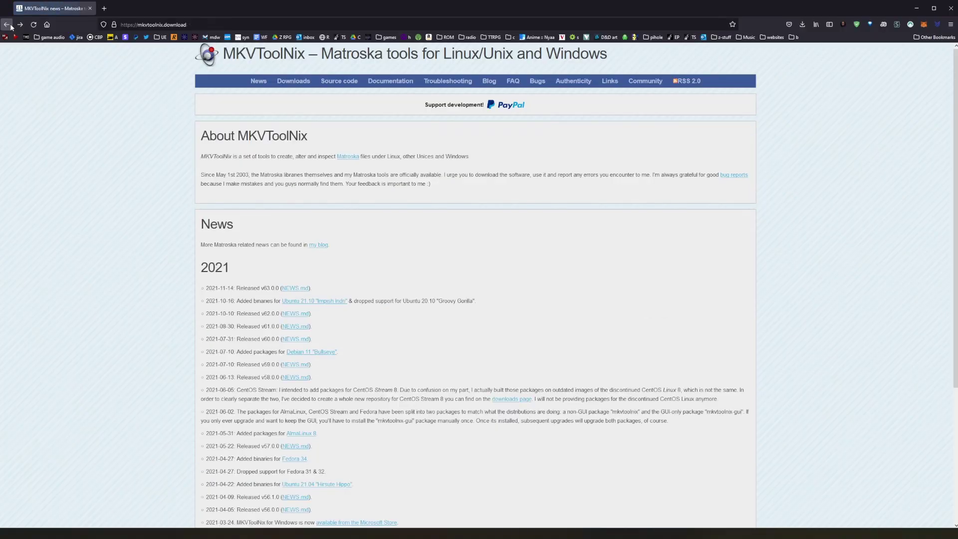
# - Reach the MKVToolNix FossHub download page via Downloads, then scroll to the English subtitles
pyautogui.scroll(-2, 192, 282)
pyautogui.scroll(2, 169, 292)
pyautogui.click(294, 81)
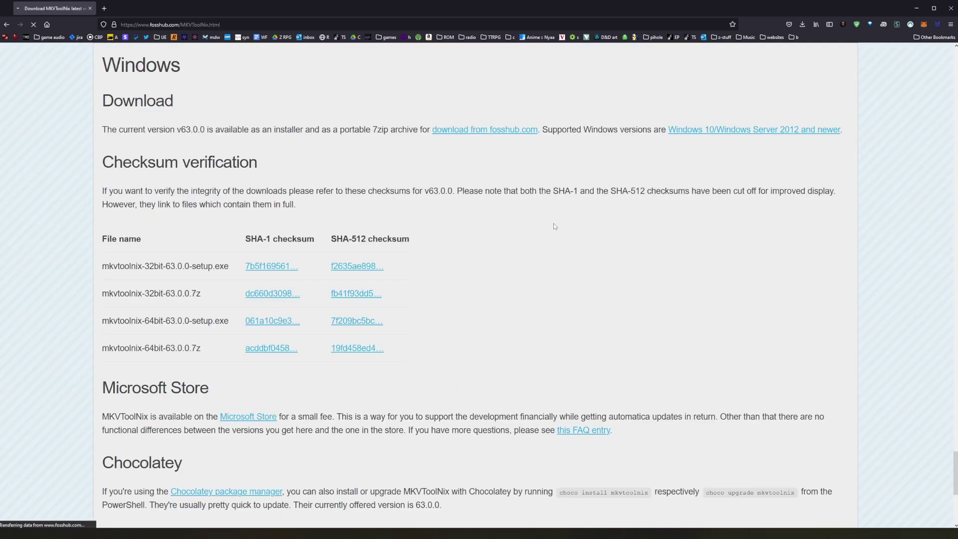
pyautogui.click(385, 130)
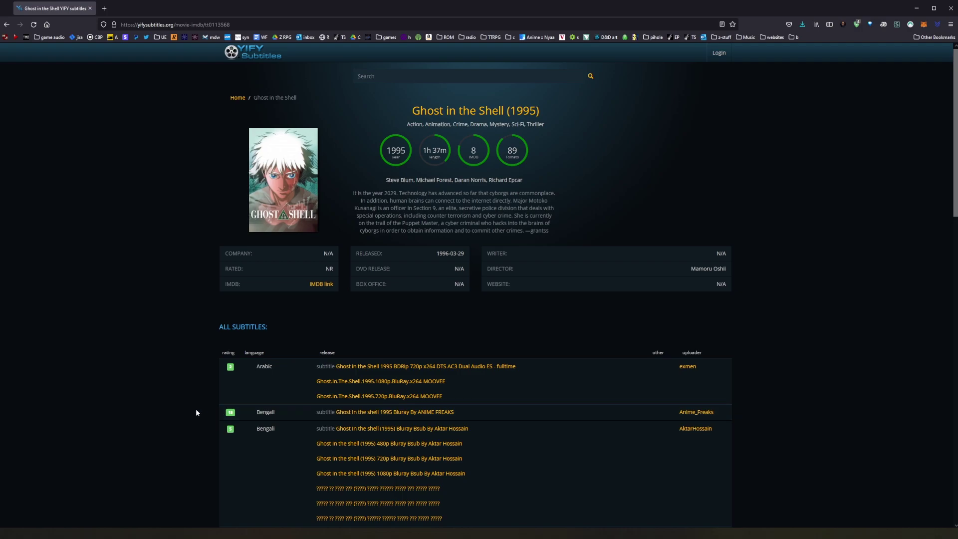
pyautogui.scroll(-5, 180, 374)
pyautogui.scroll(-3, 172, 376)
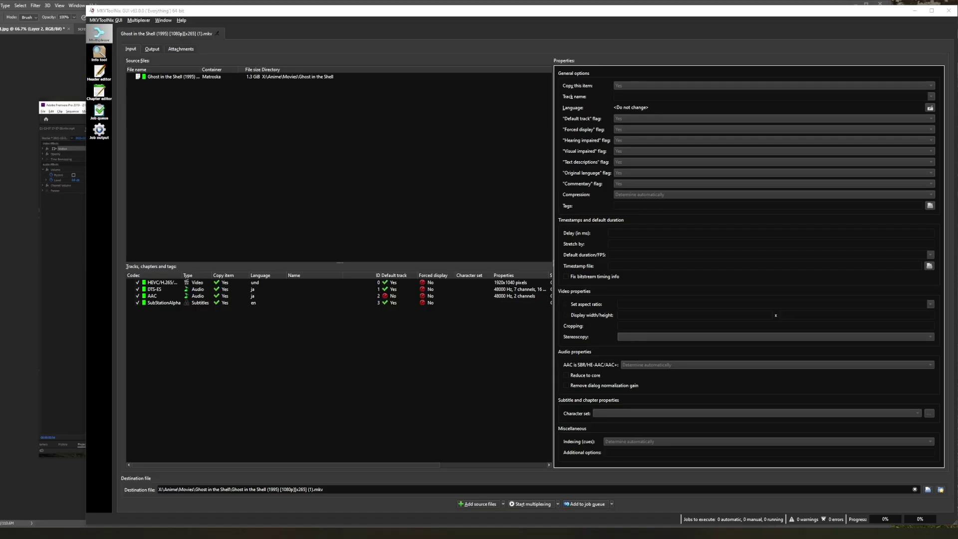
# - Add the English .srt as a source, move its track above SubStationAlpha, and make it default
pyautogui.moveTo(177, 124); pyautogui.dragTo(235, 140)
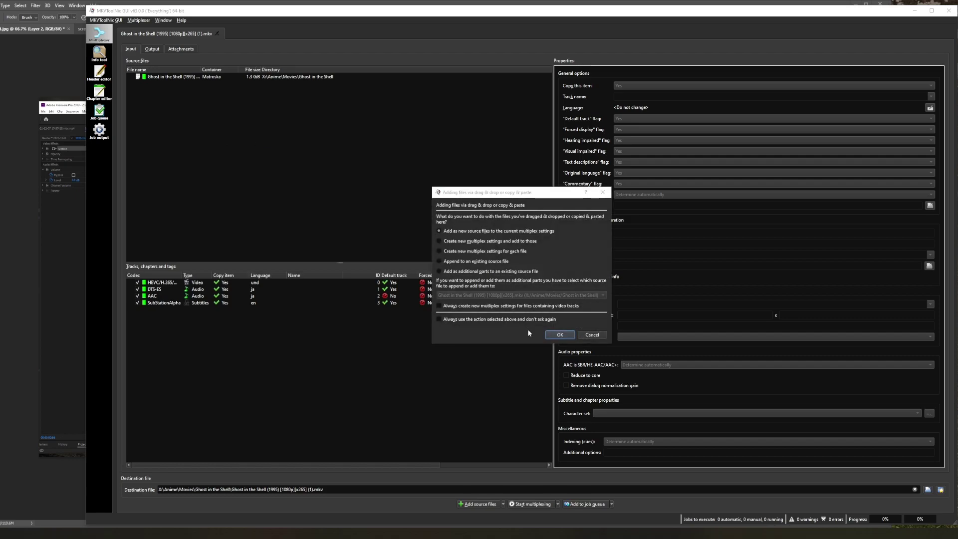
pyautogui.click(560, 334)
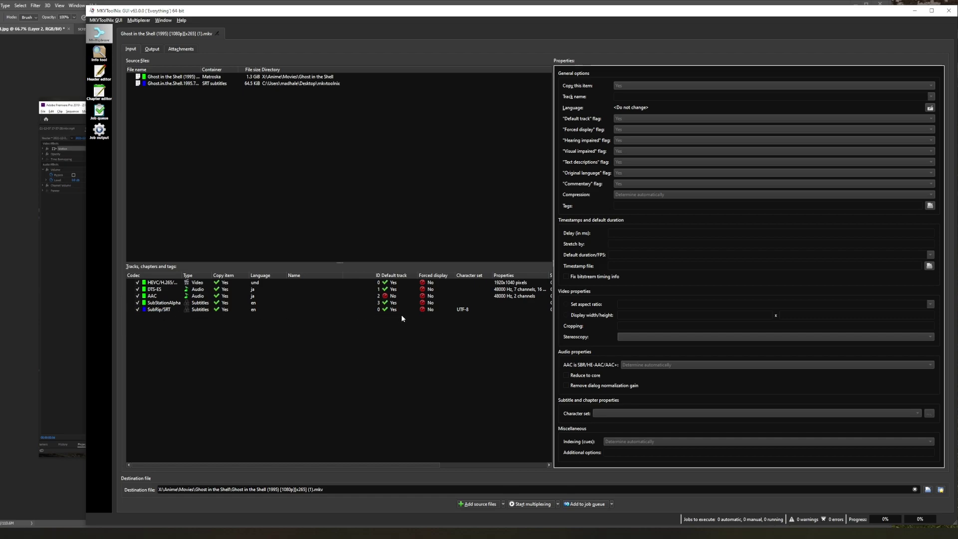
pyautogui.moveTo(155, 310); pyautogui.dragTo(176, 303)
pyautogui.click(166, 304)
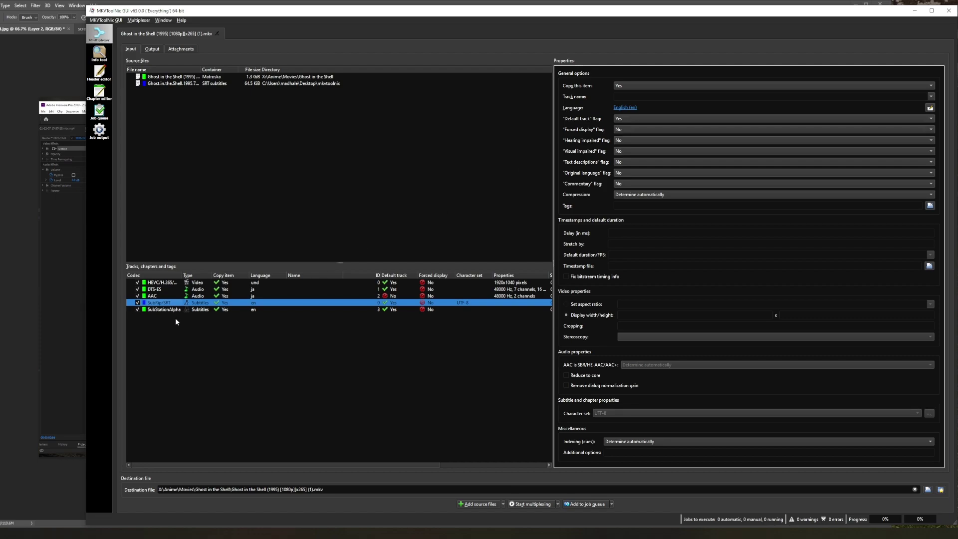
pyautogui.click(641, 118)
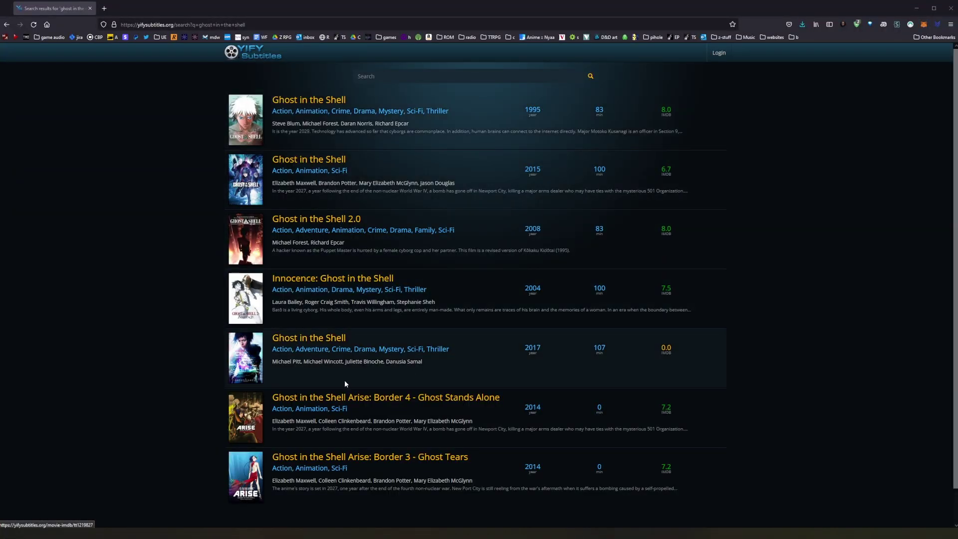
# - Open the Ghost in the Shell (1995) entry from the YIFY search results
pyautogui.click(308, 101)
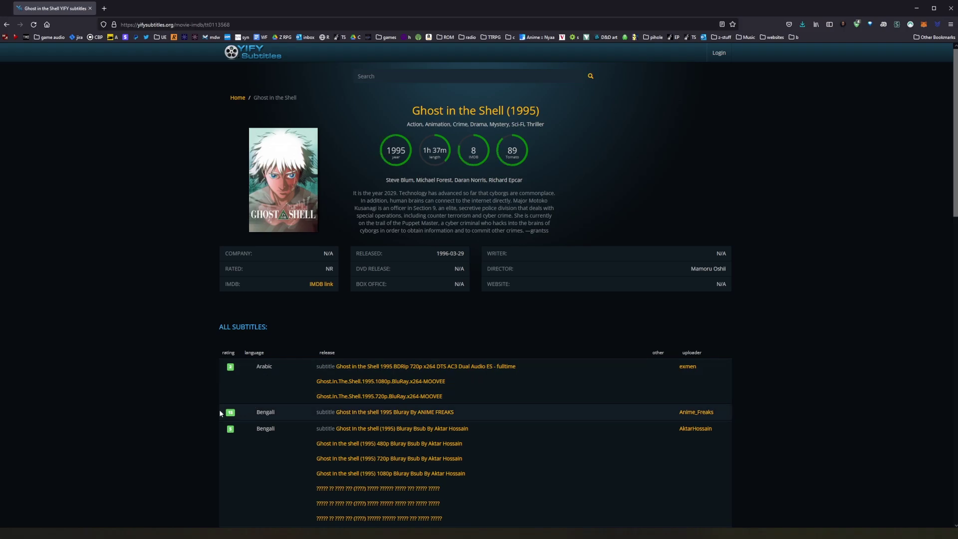